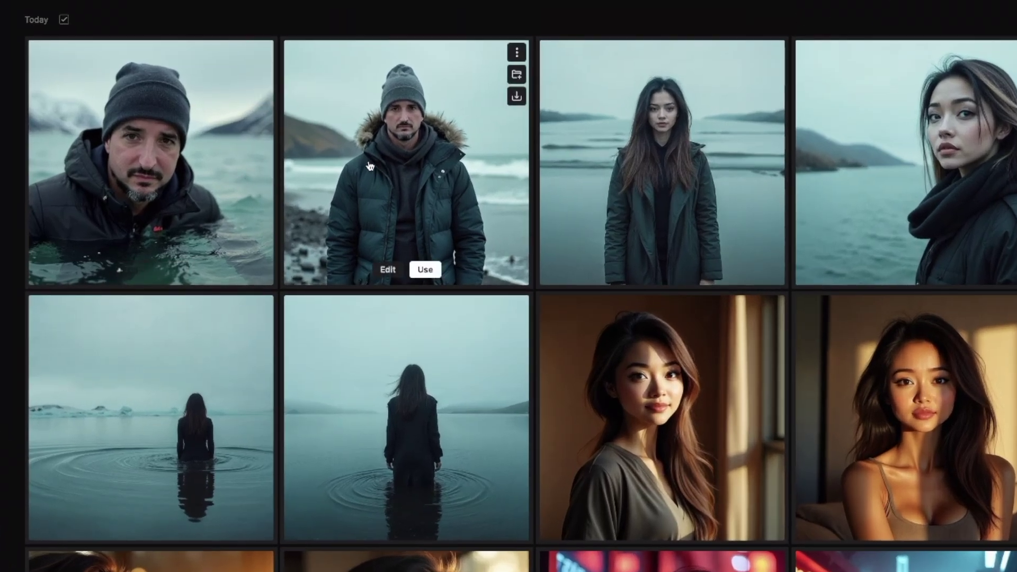
Step: Look through the generated images in the creation history and view the portrait of the man in icy water at full size
scroll(369, 166, down, 6)
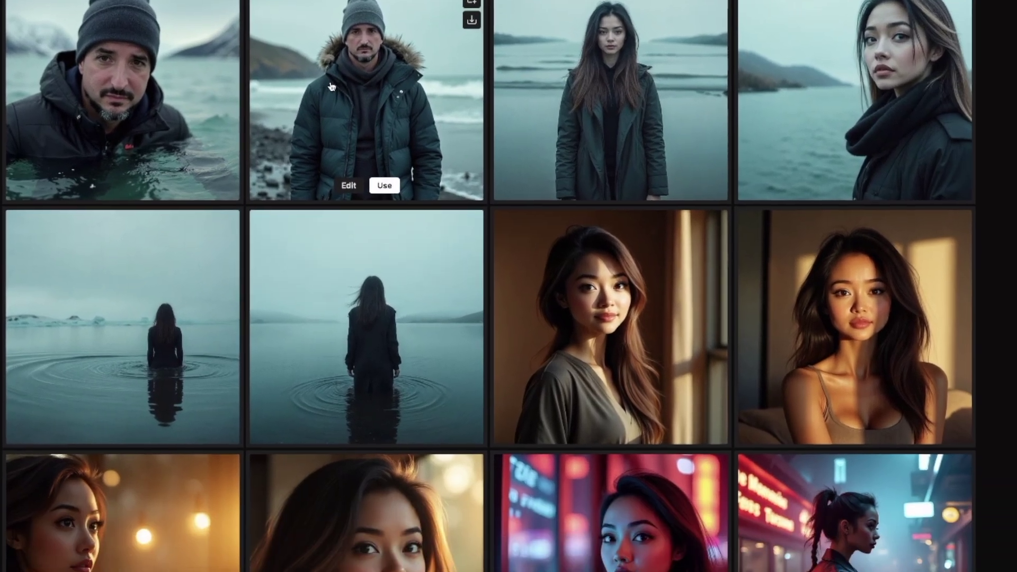
scroll(401, 223, down, 10)
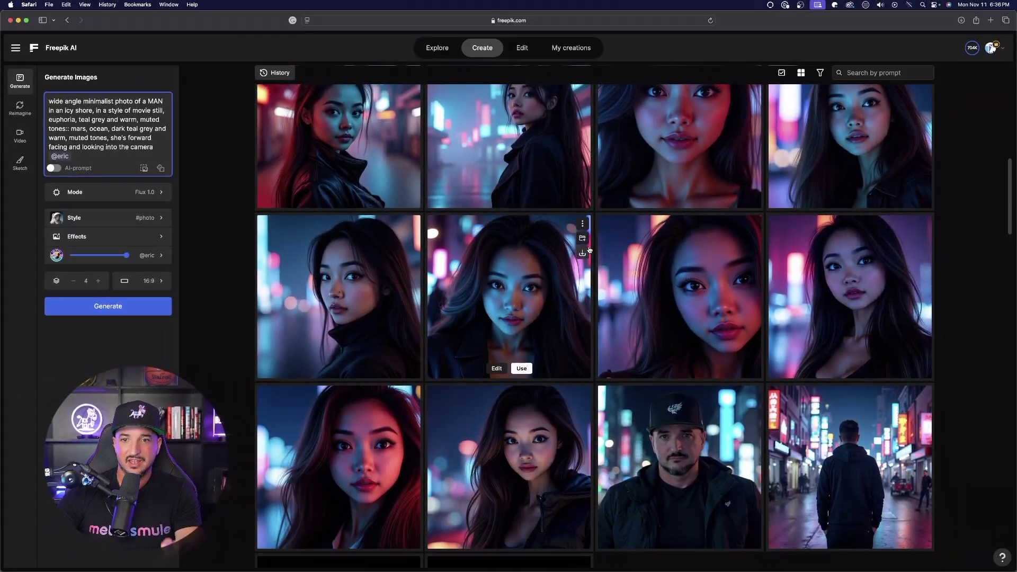
scroll(590, 250, up, 1)
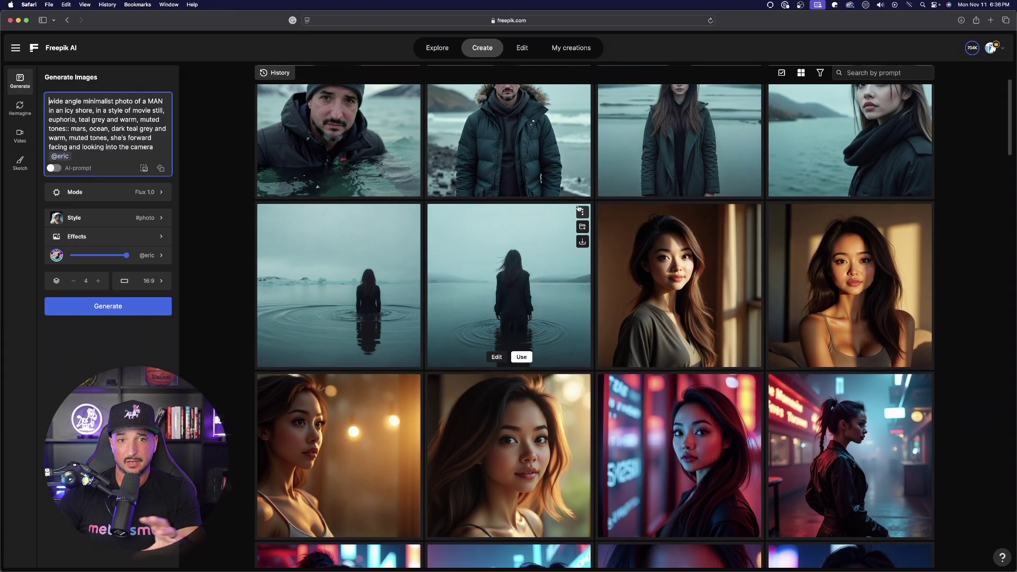
scroll(593, 211, up, 3)
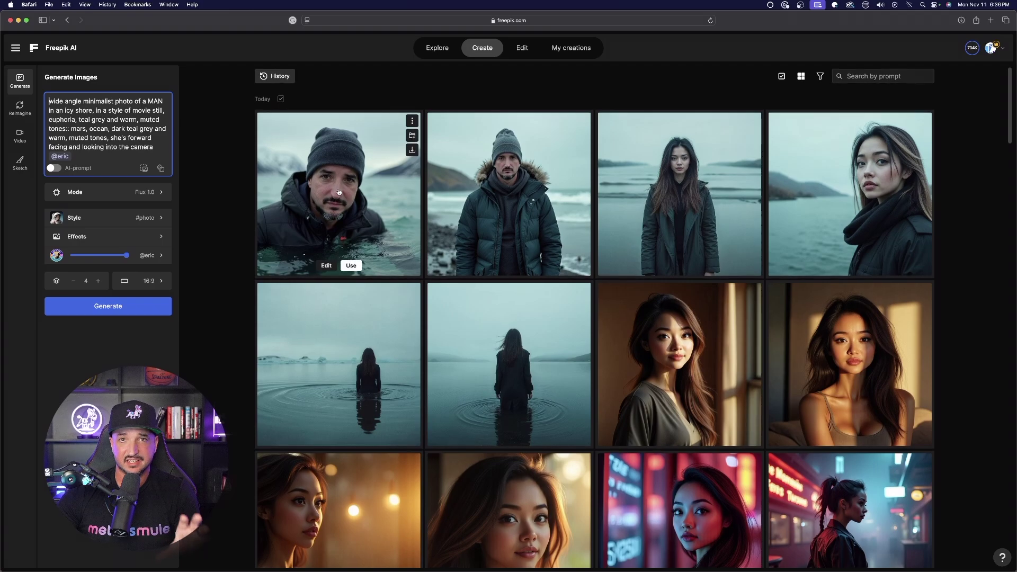
click(338, 194)
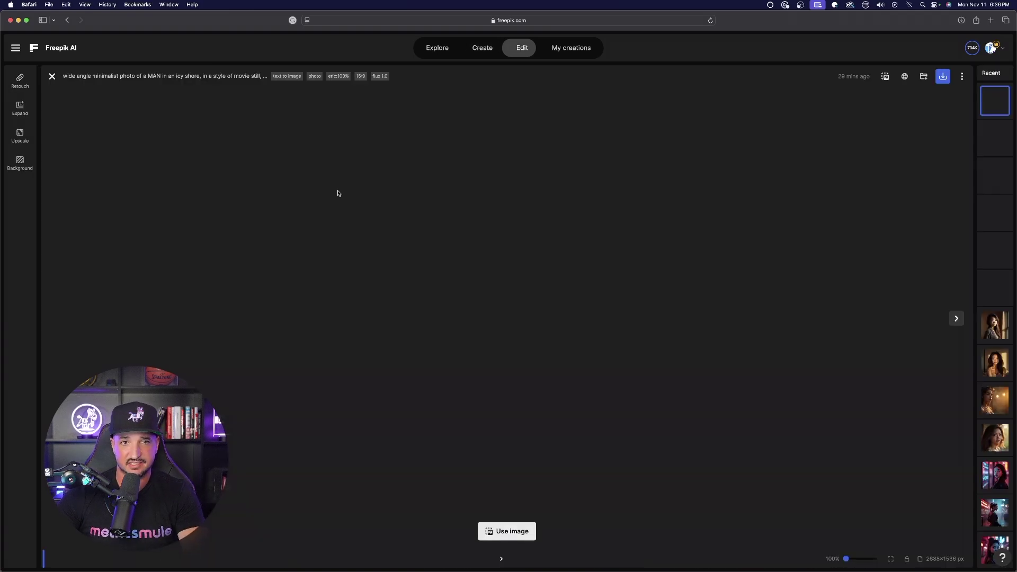
click(53, 78)
click(501, 155)
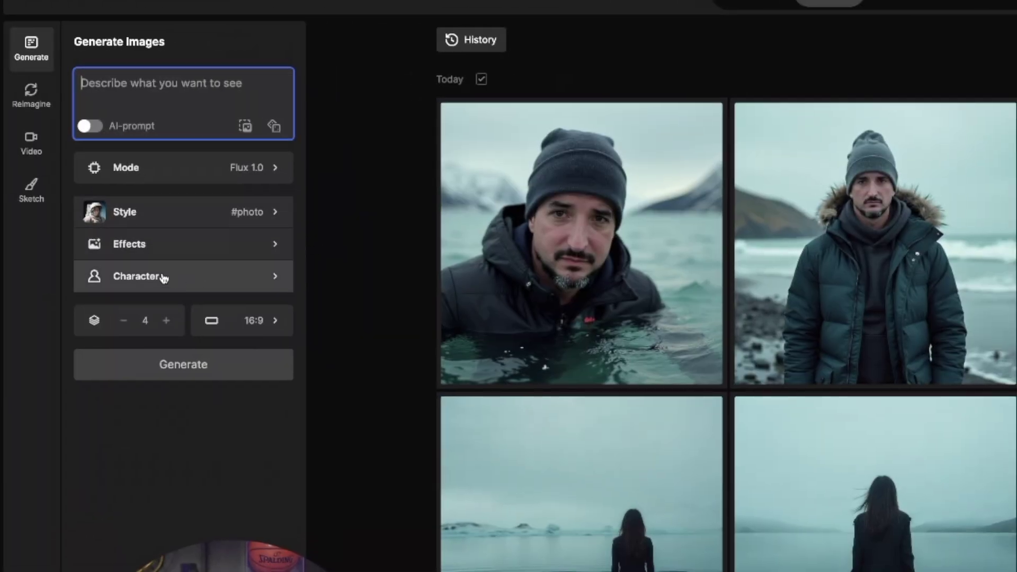
Step: Open the form for creating a new custom character and enlarge the page for easier reading
click(221, 285)
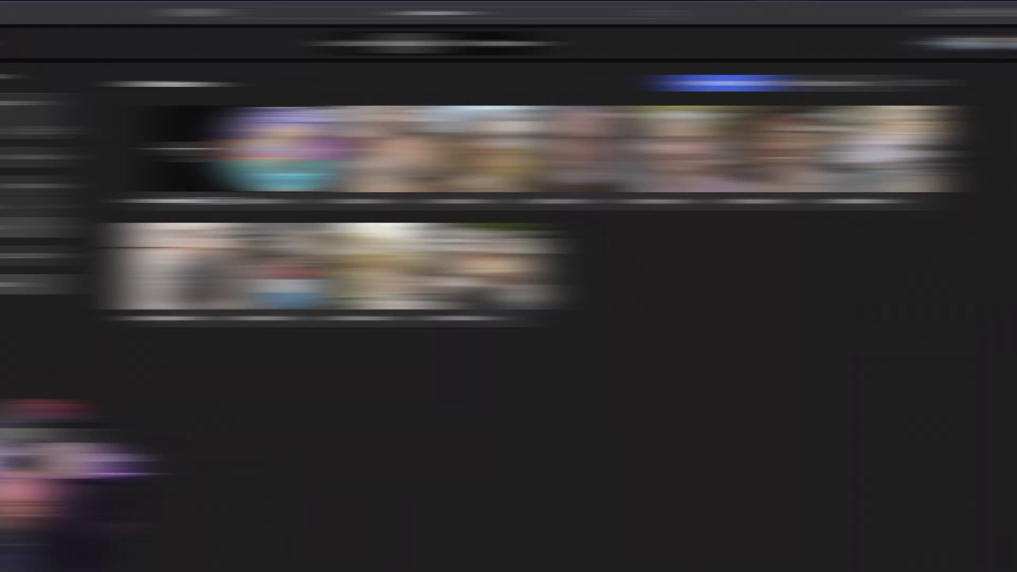
click(293, 150)
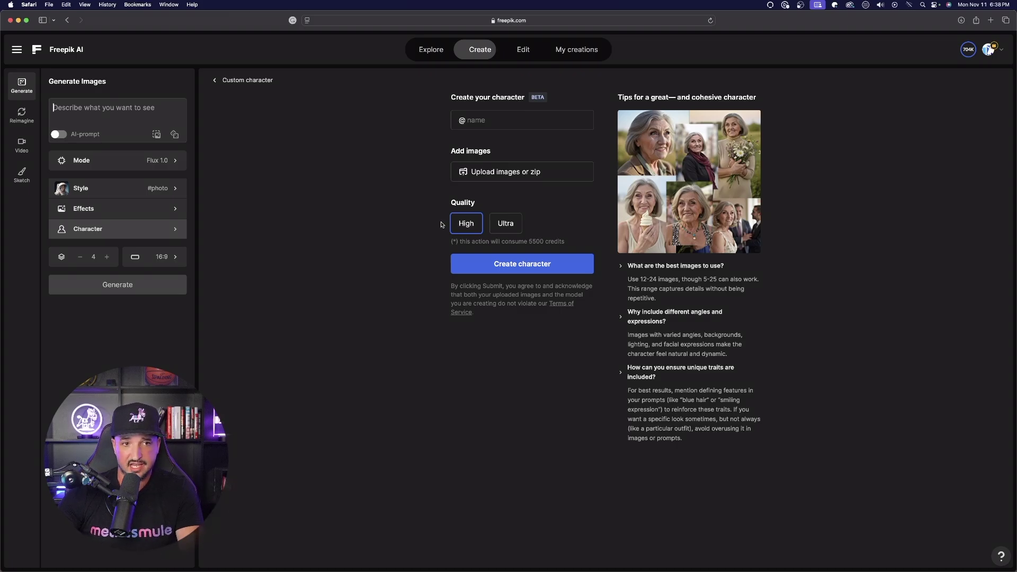
key(super+equal)
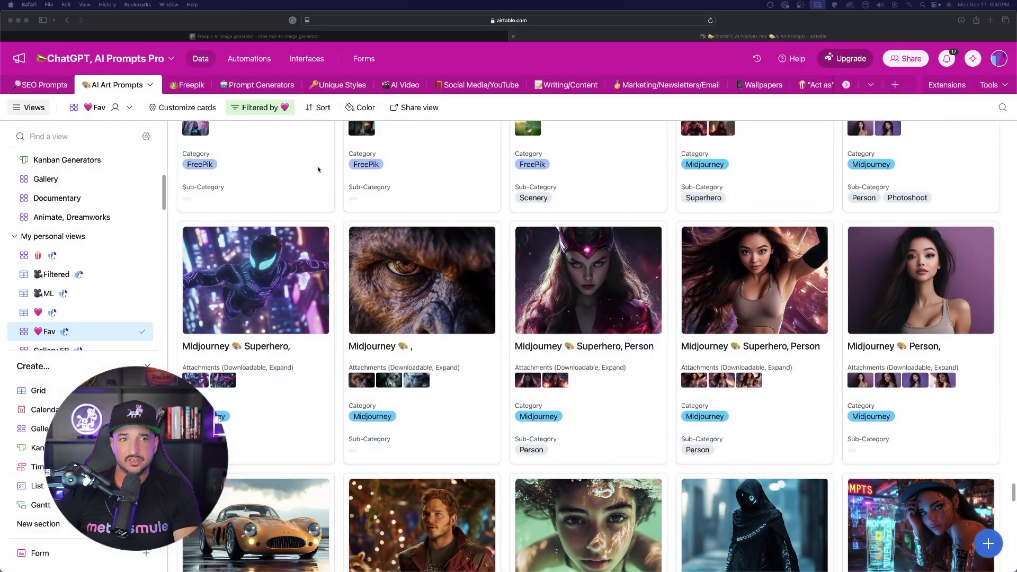
Step: Switch to Airtable and browse the Fav gallery of AI Art Prompts for consistent images of the female character
scroll(59, 216, up, 5)
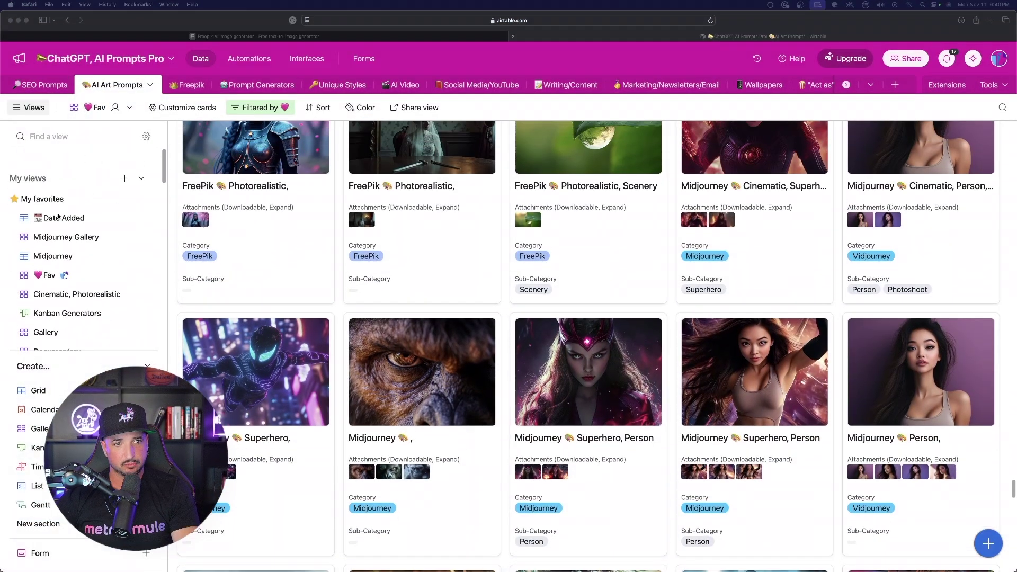
scroll(80, 221, down, 1)
click(202, 26)
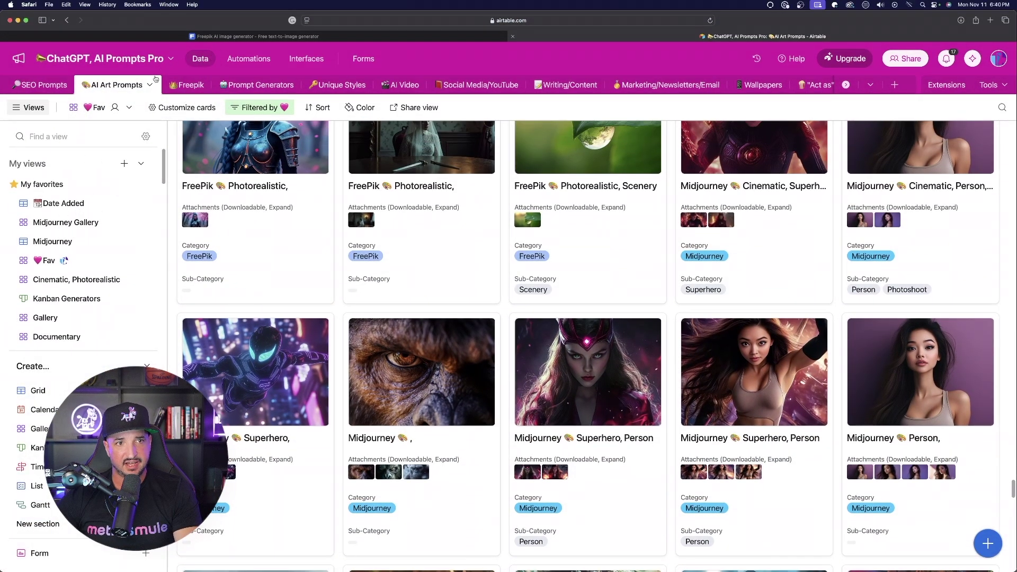
scroll(410, 212, down, 4)
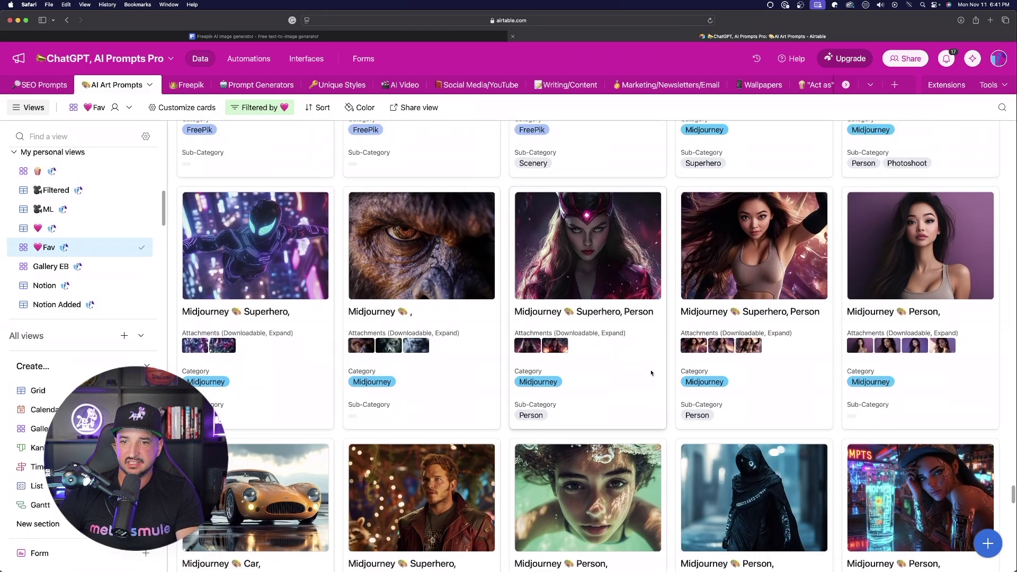
scroll(458, 283, up, 12)
scroll(549, 262, up, 5)
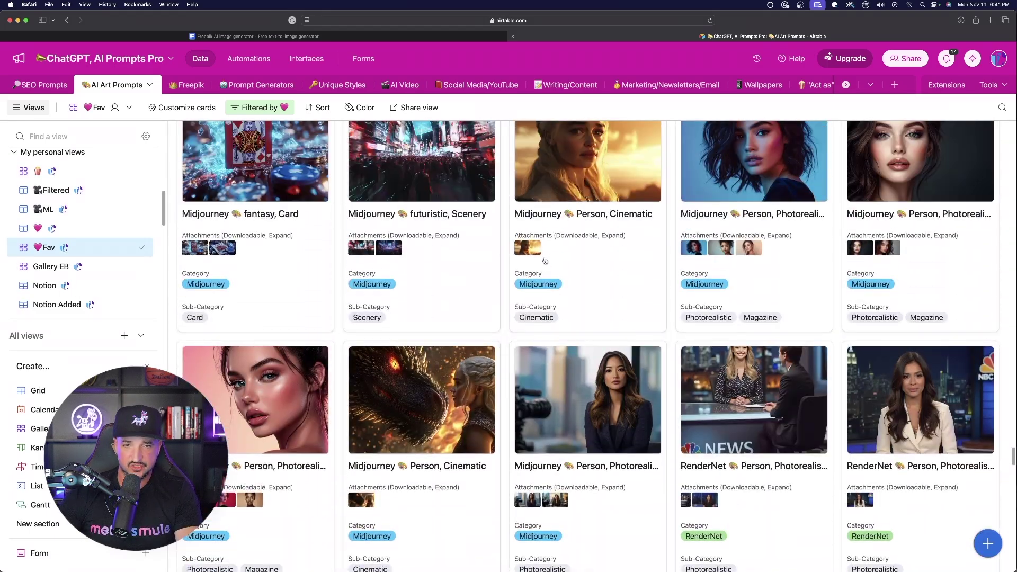
scroll(551, 263, down, 8)
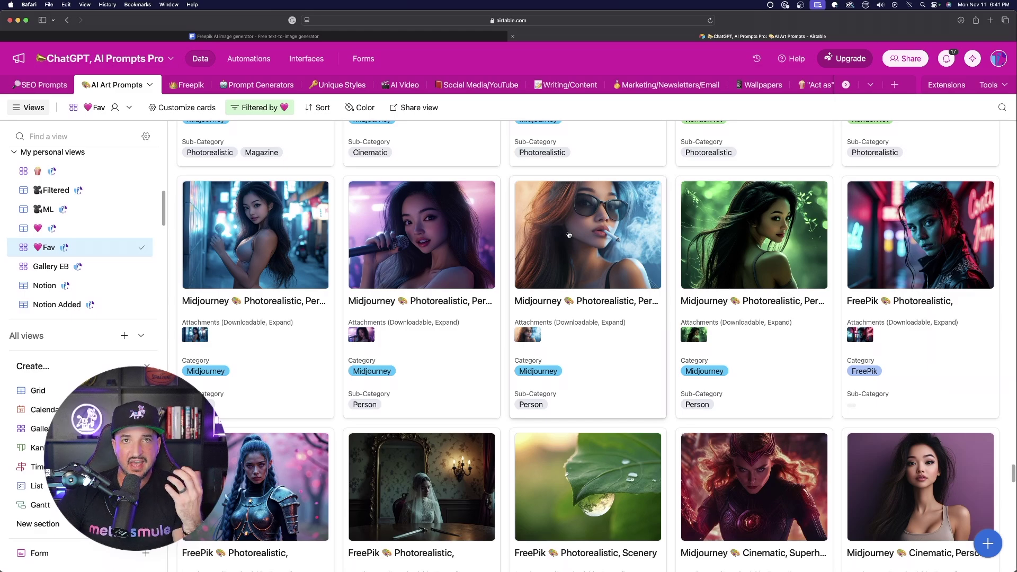
scroll(609, 272, down, 6)
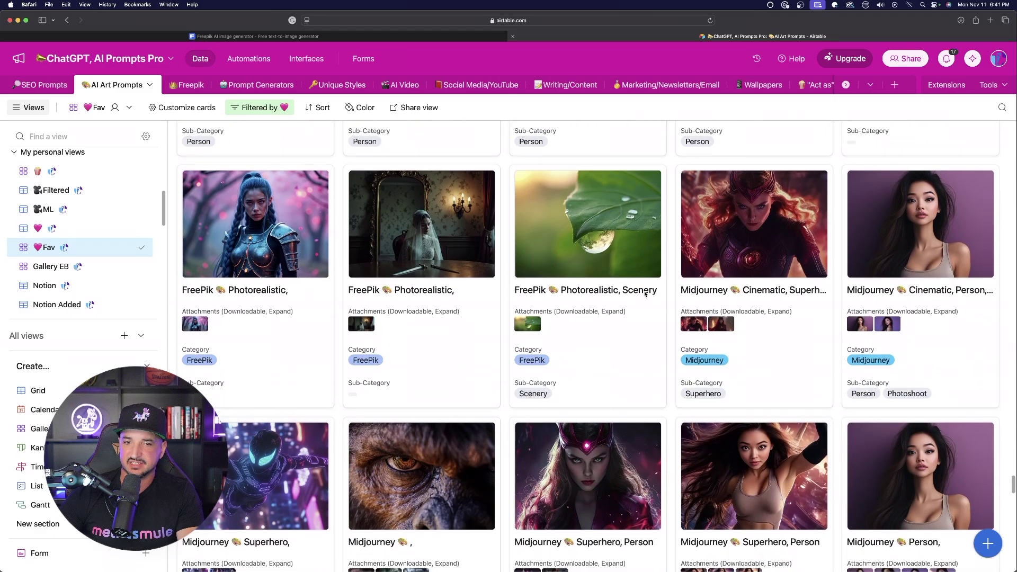
scroll(737, 312, up, 2)
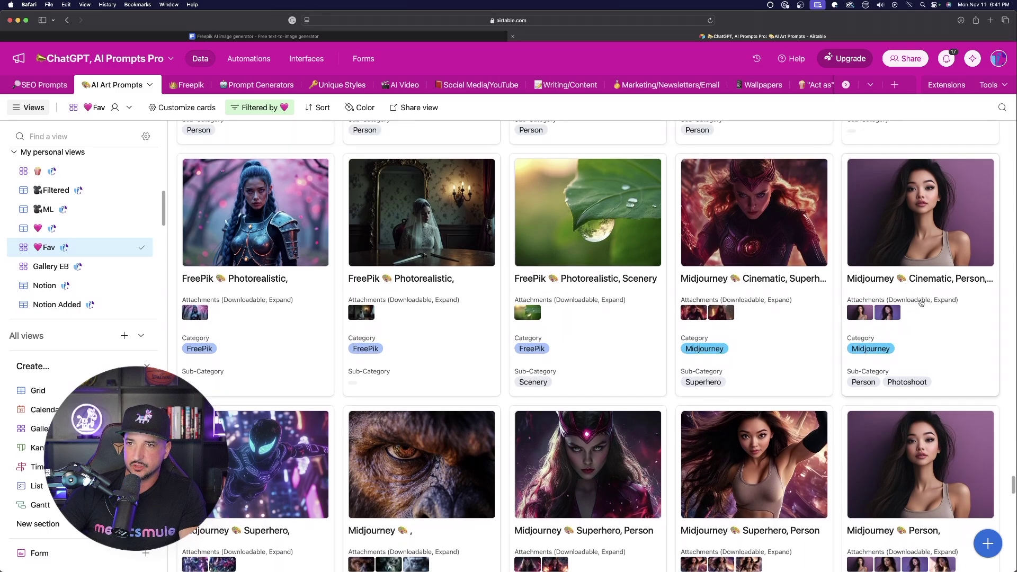
Step: View both attachments of the Midjourney Cinematic, Person, Photoshoot record at full size, then close the record
click(936, 285)
click(391, 297)
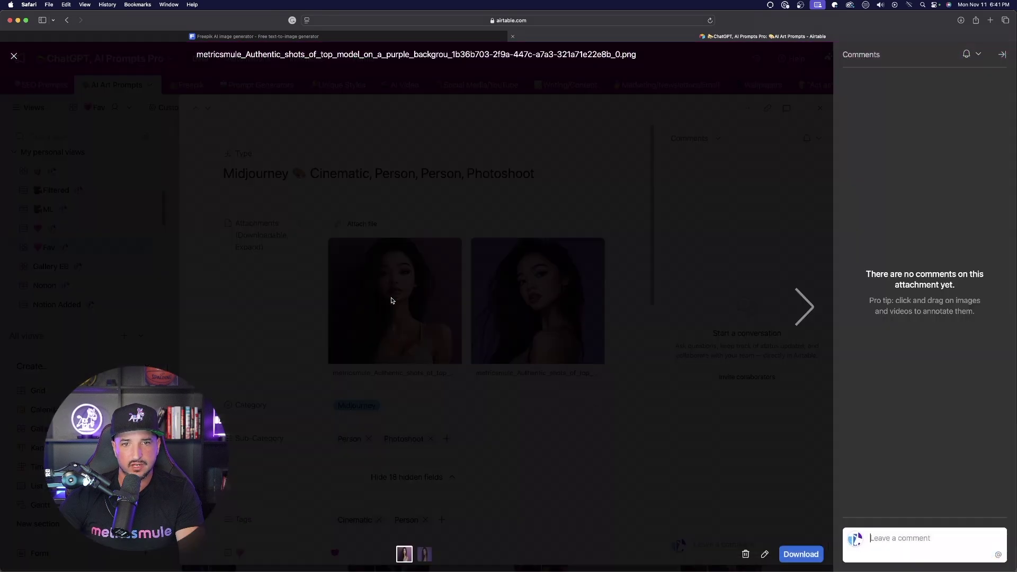
click(805, 307)
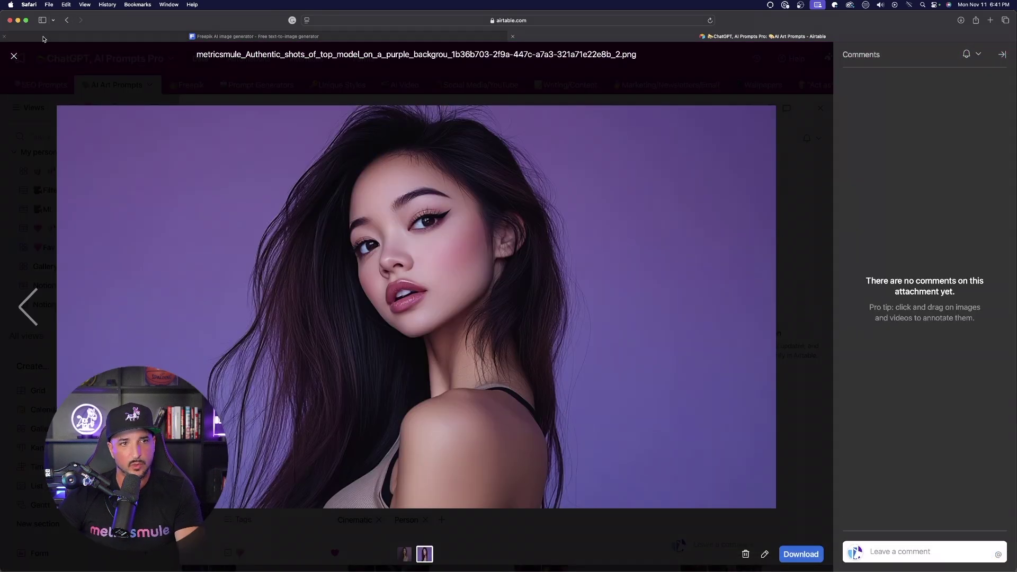
click(14, 56)
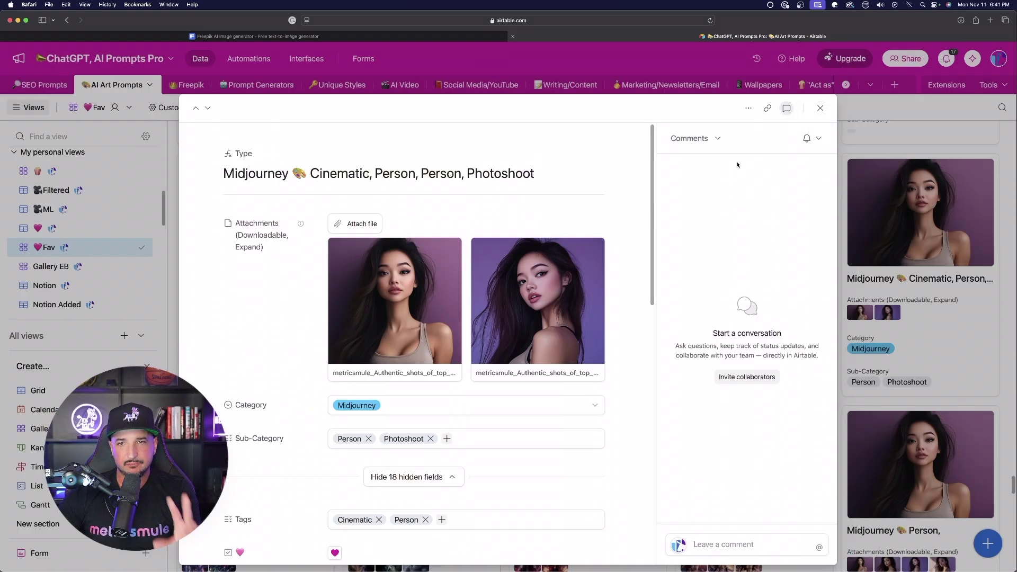
click(817, 108)
Step: Browse the Gallery, Final view of the Music Video table for more images of the same character
scroll(589, 287, down, 5)
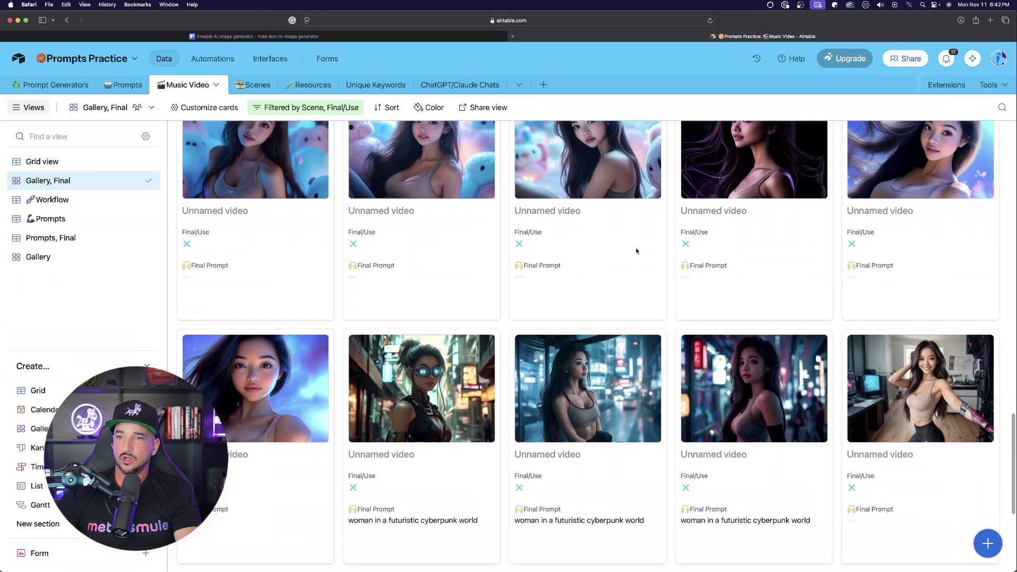
scroll(636, 247, down, 5)
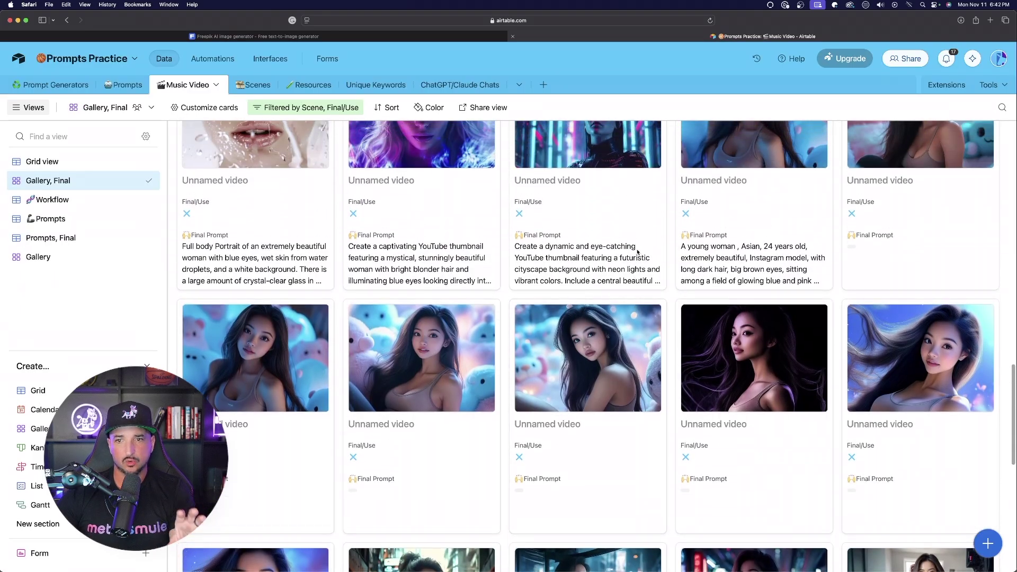
scroll(638, 252, down, 3)
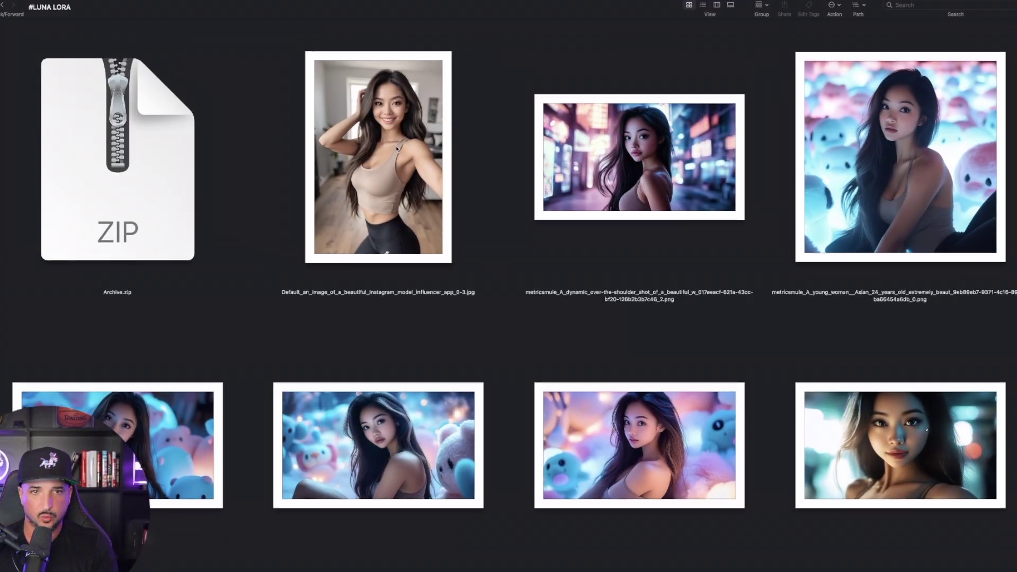
Step: Select the 20 character images in the #LUNA LORA folder, leaving out Archive.zip, and compress them into a zip archive
click(385, 152)
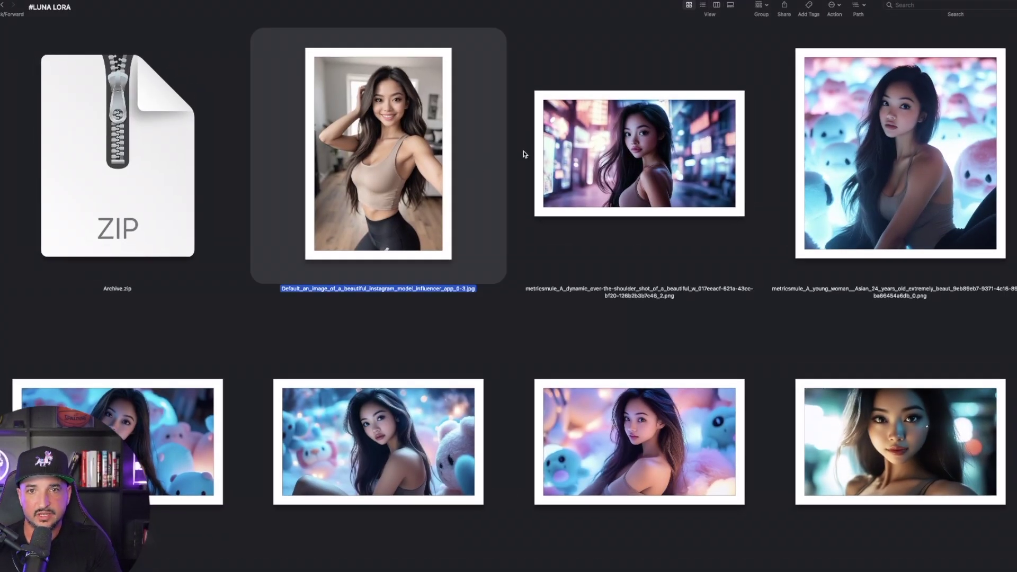
drag(523, 154, 227, 262)
scroll(408, 218, down, 5)
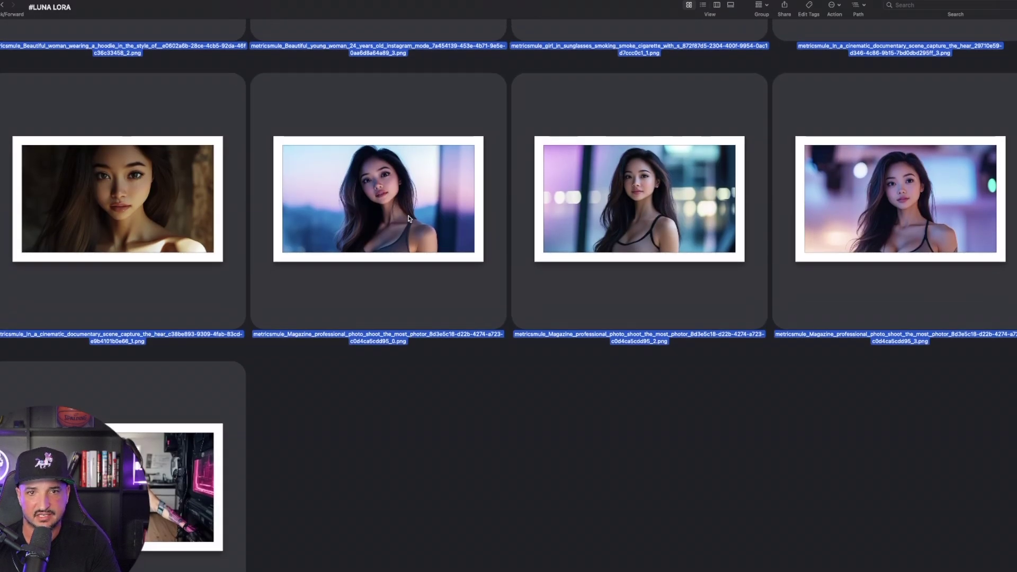
scroll(409, 218, up, 10)
right_click(431, 156)
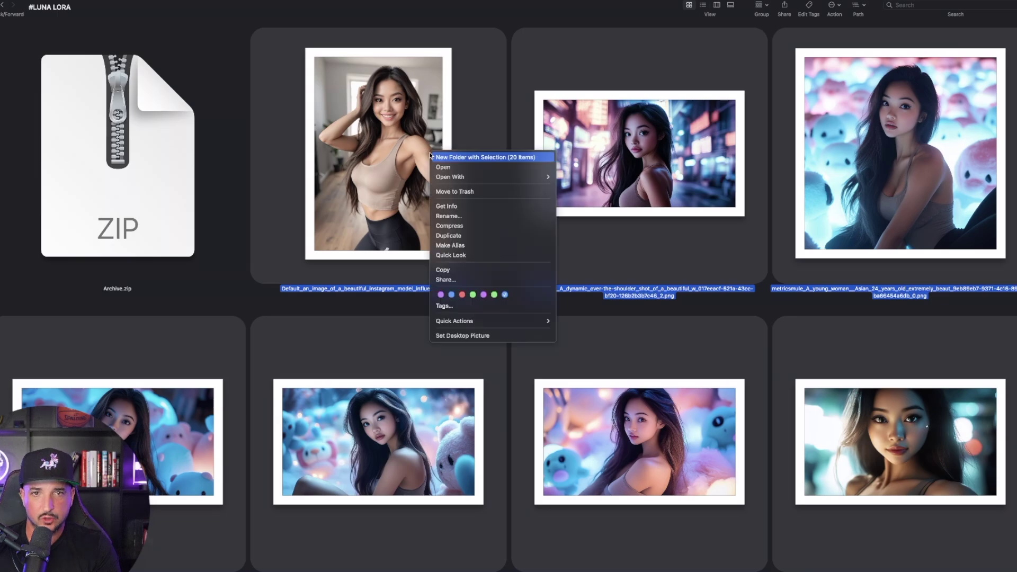
click(475, 228)
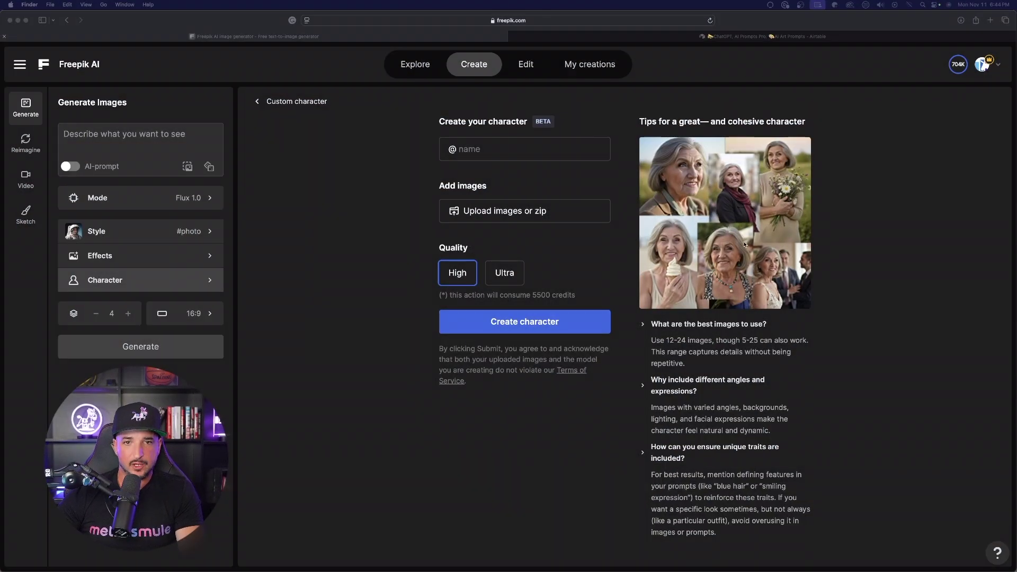
Step: Switch back to the Freepik character form and examine the #LUNA LORA files available for upload, without uploading any
click(434, 219)
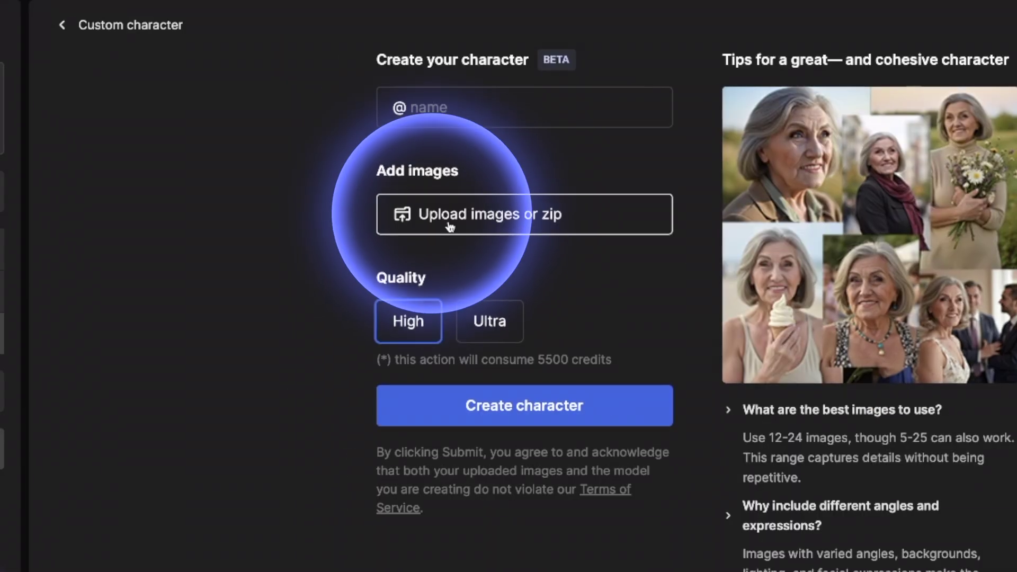
click(497, 216)
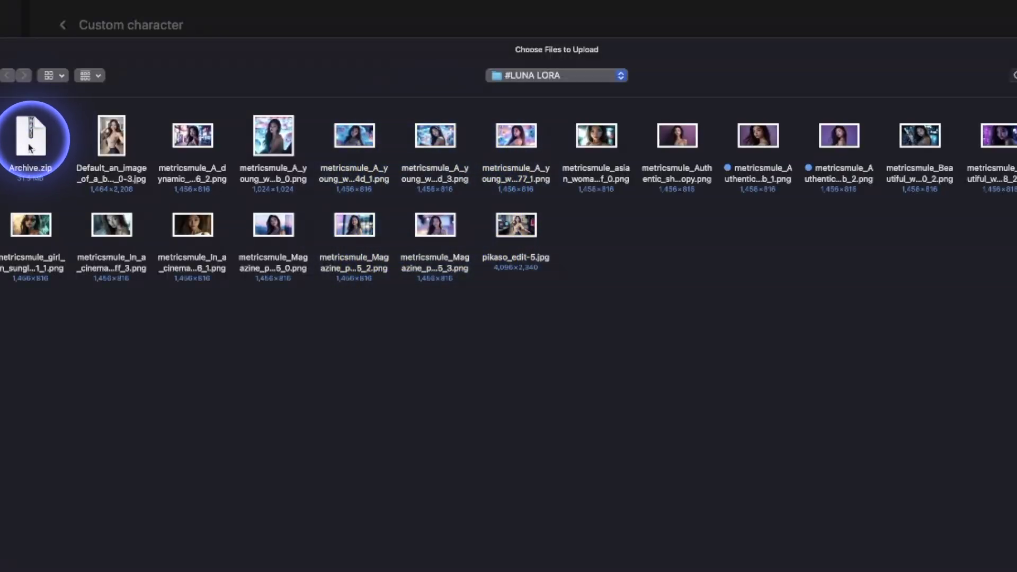
key(Escape)
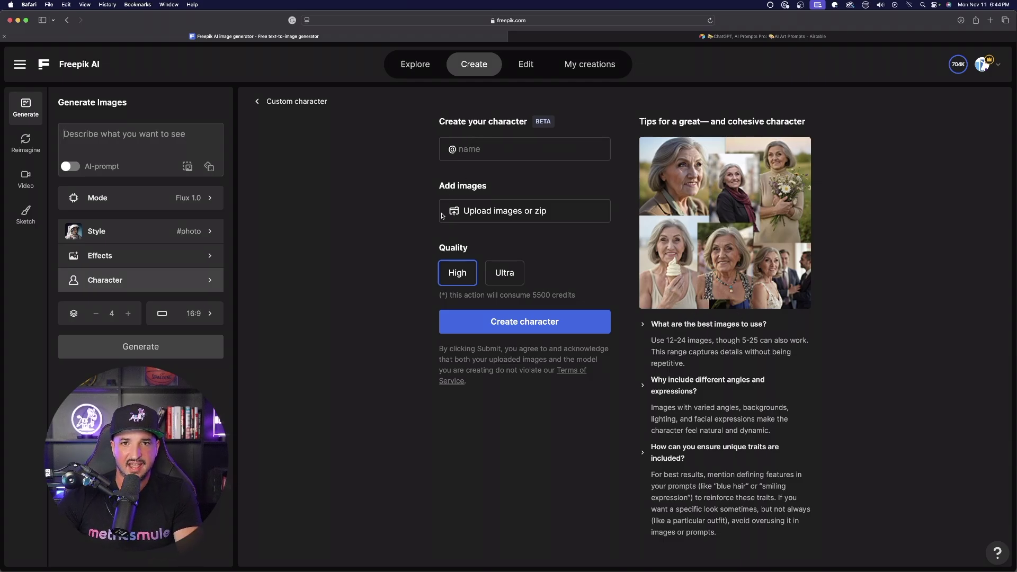
click(469, 151)
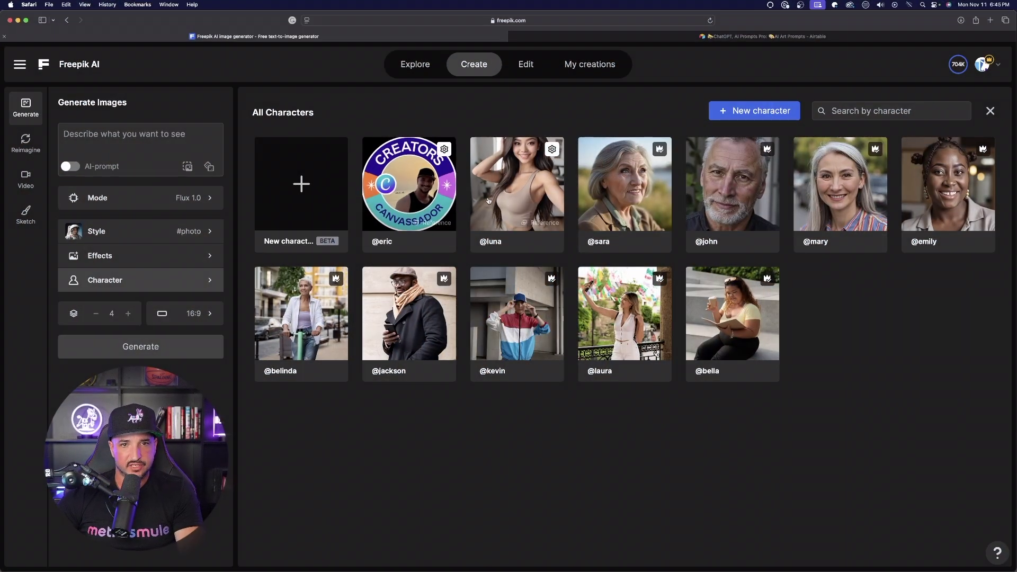
click(521, 190)
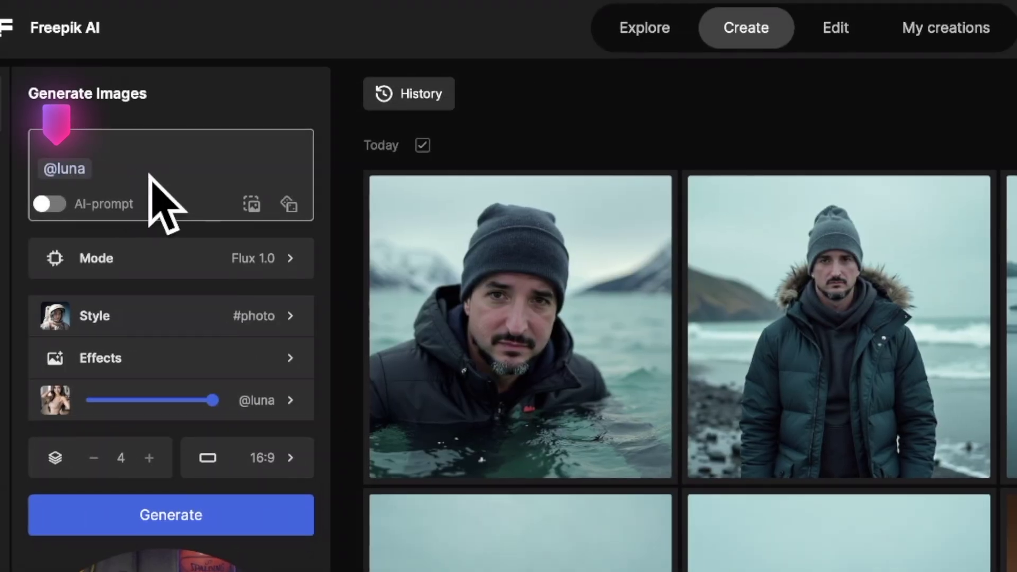
click(121, 175)
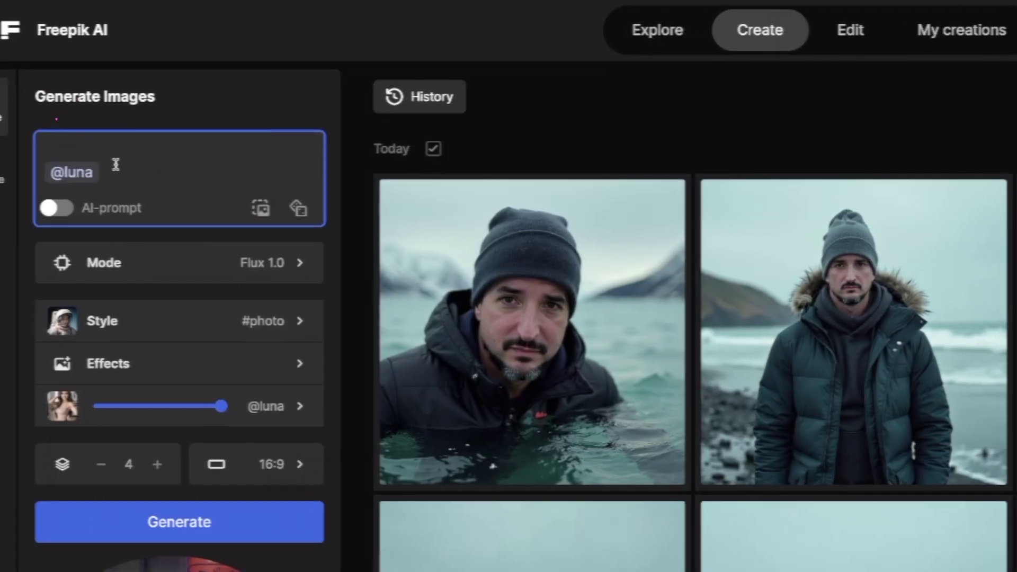
key(BackSpace)
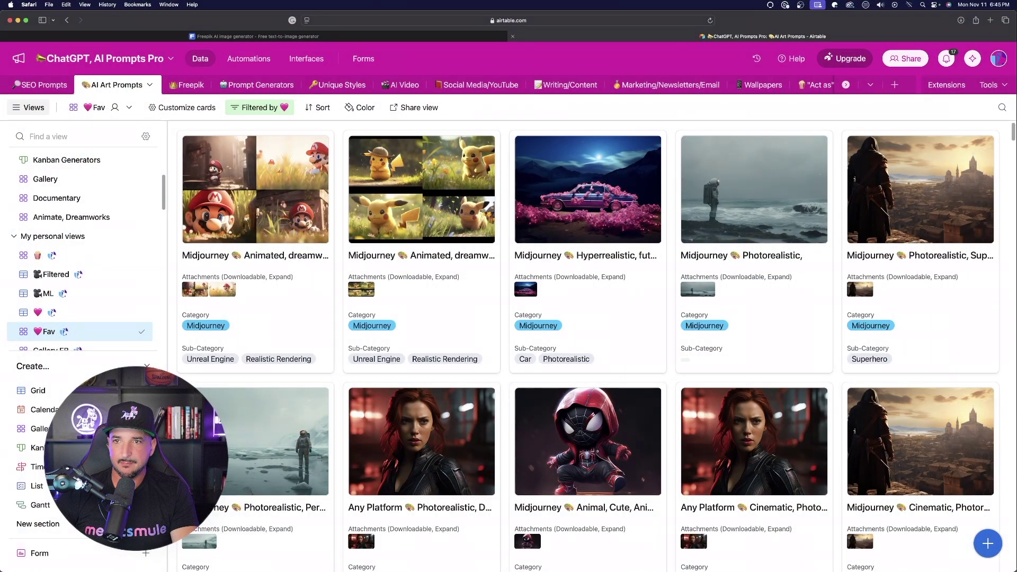
Step: Switch to Airtable and search the Fav view of the AI Art Prompts table for 837
click(1002, 107)
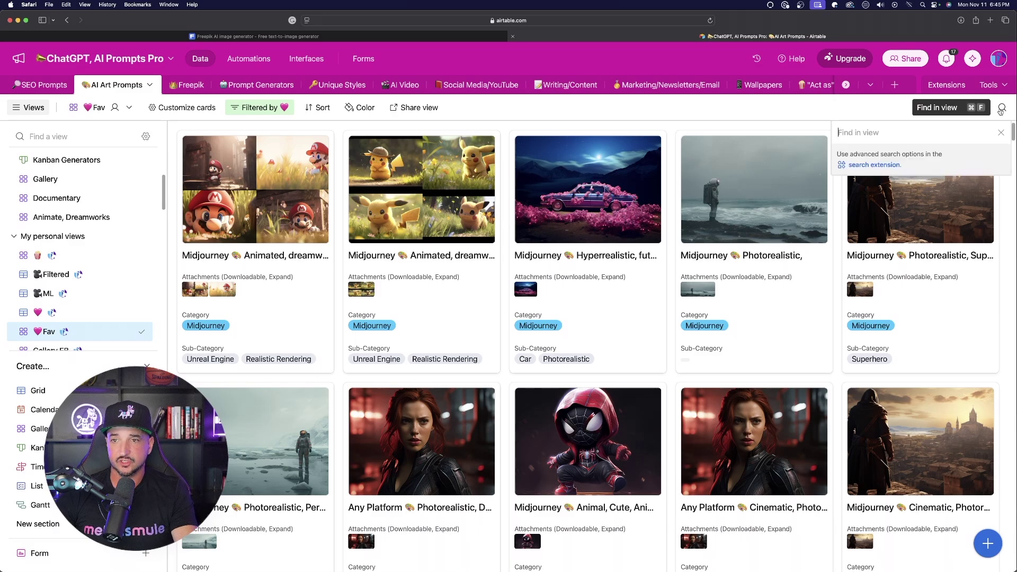
text(837)
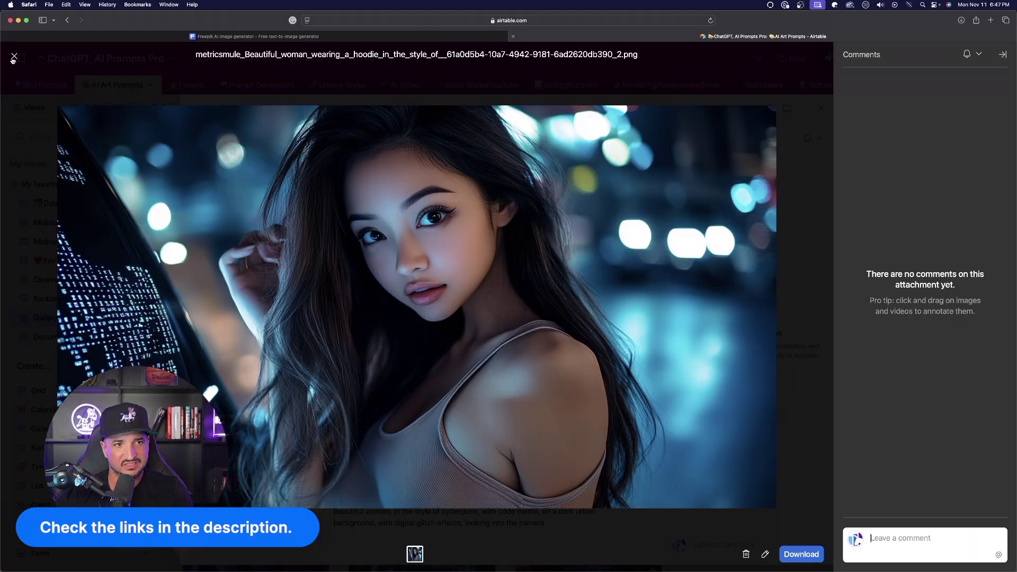
click(14, 57)
scroll(397, 264, down, 5)
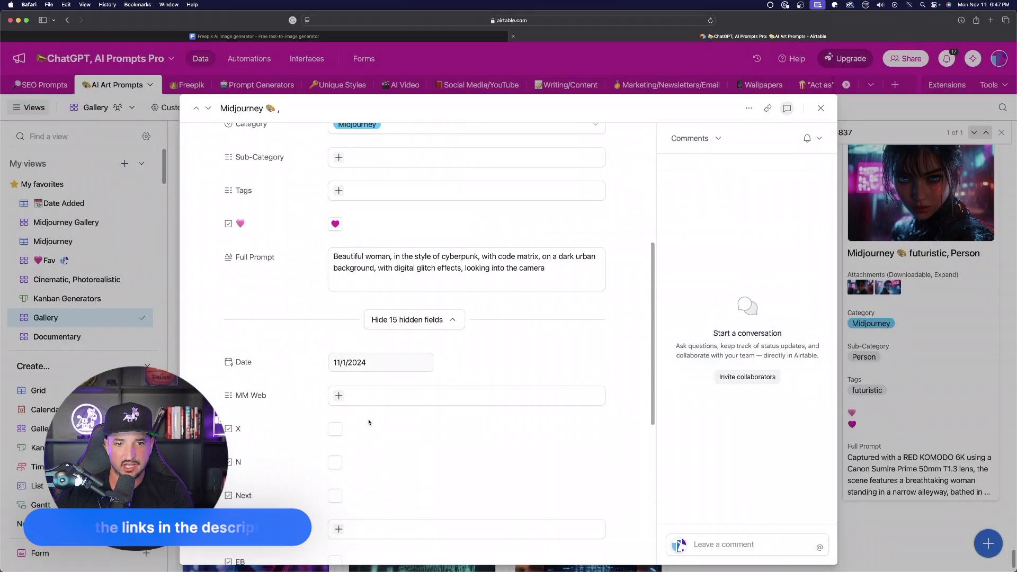
triple_click(397, 269)
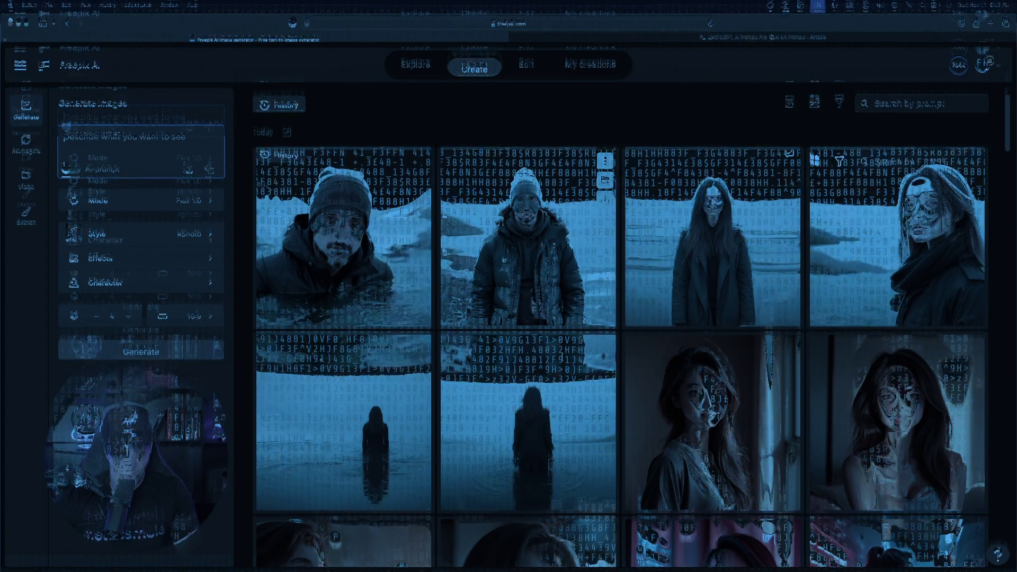
text(Beautiful woman, in the style of cyberpunk, with code matrix, on a dark urban background, with digital glitch effects, looking into the camera)
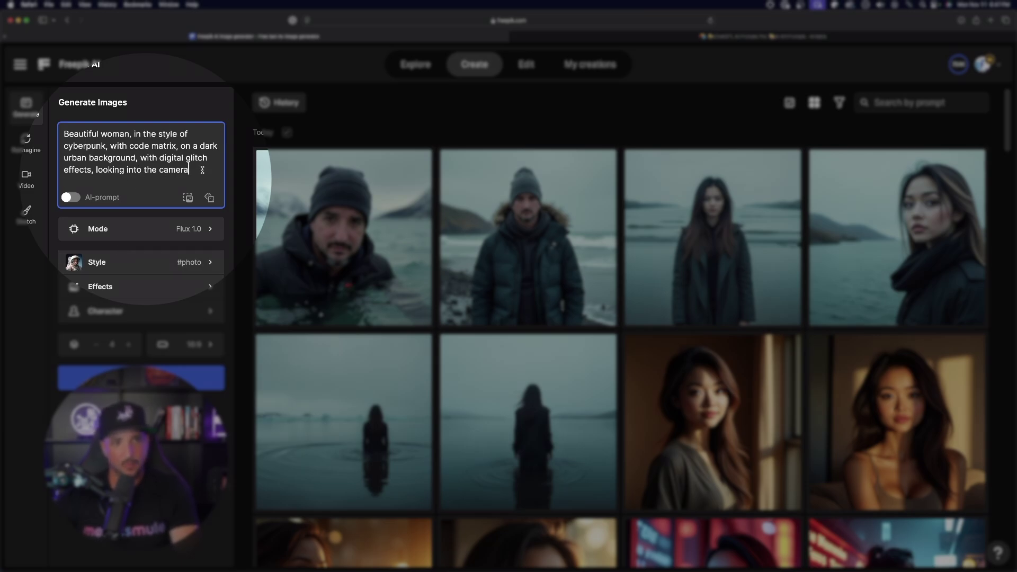
text(@luna)
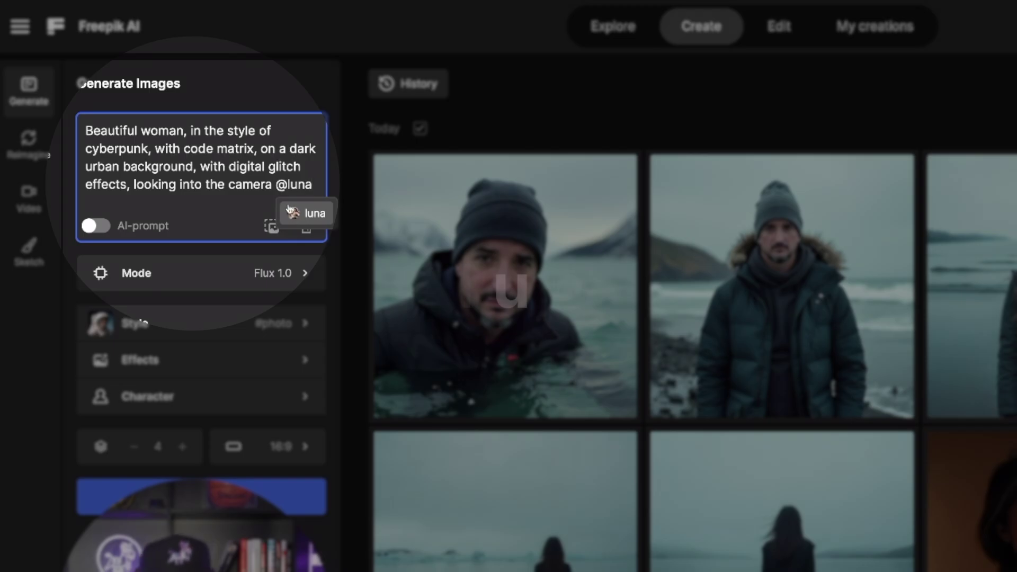
click(305, 213)
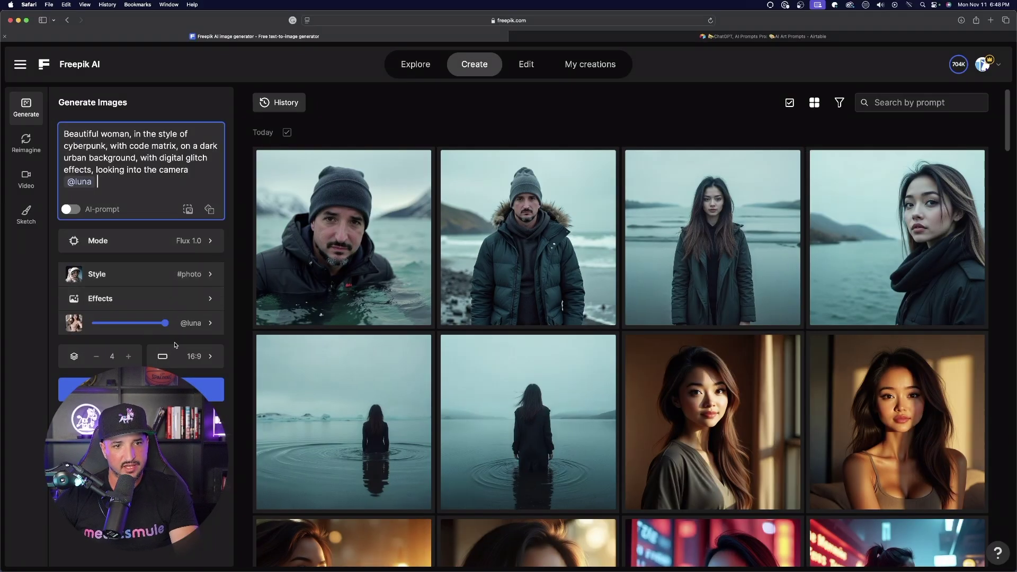
click(209, 326)
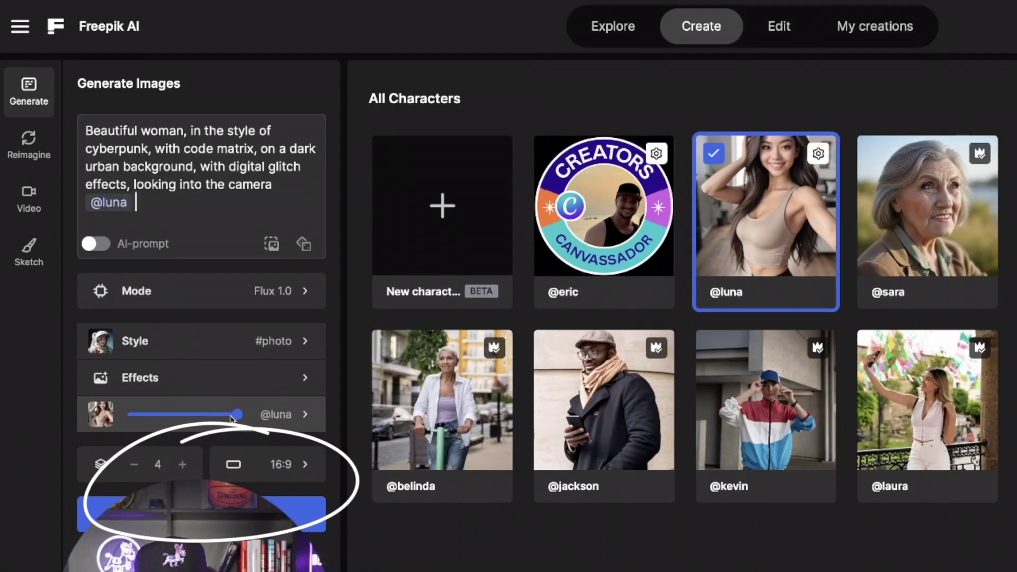
mouse_move(231, 418)
mouse_down()
mouse_move(188, 414)
mouse_move(206, 412)
mouse_up()
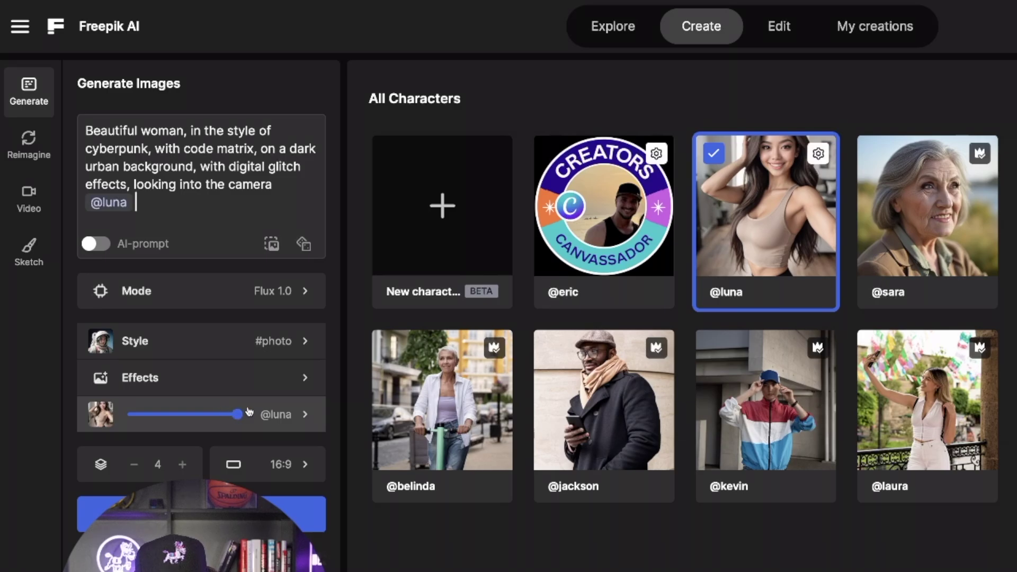
click(305, 413)
click(136, 291)
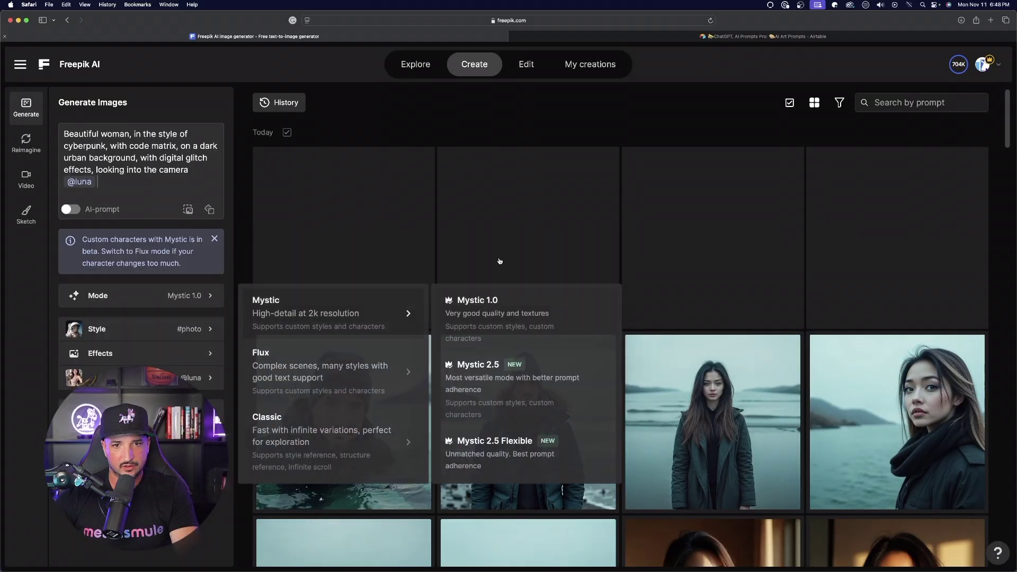
click(718, 298)
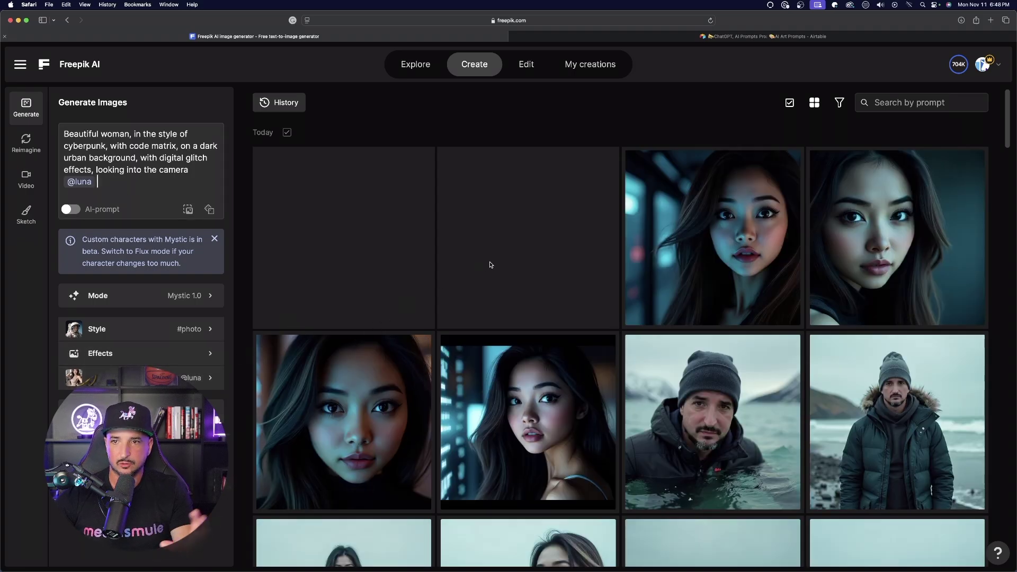
Step: Compare a generated Flux 1.0 image at full size with the original Midjourney attachment in the Airtable record
click(548, 413)
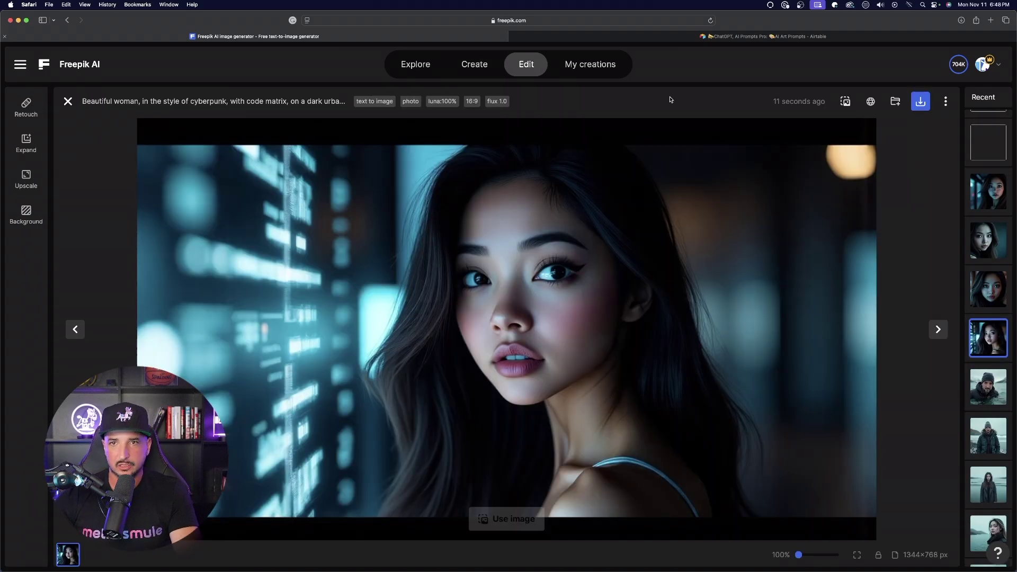
click(744, 36)
scroll(274, 203, up, 6)
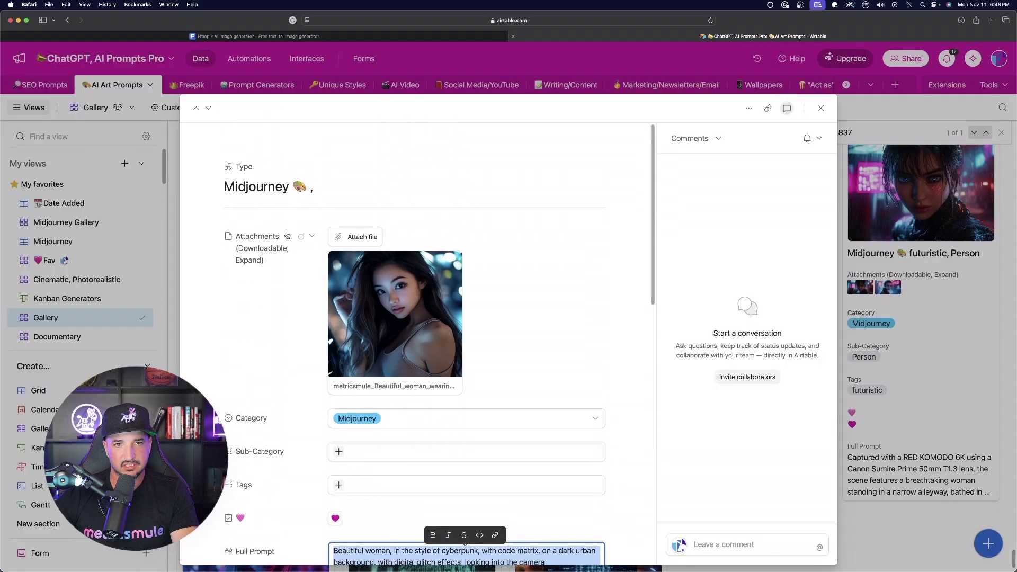
click(398, 315)
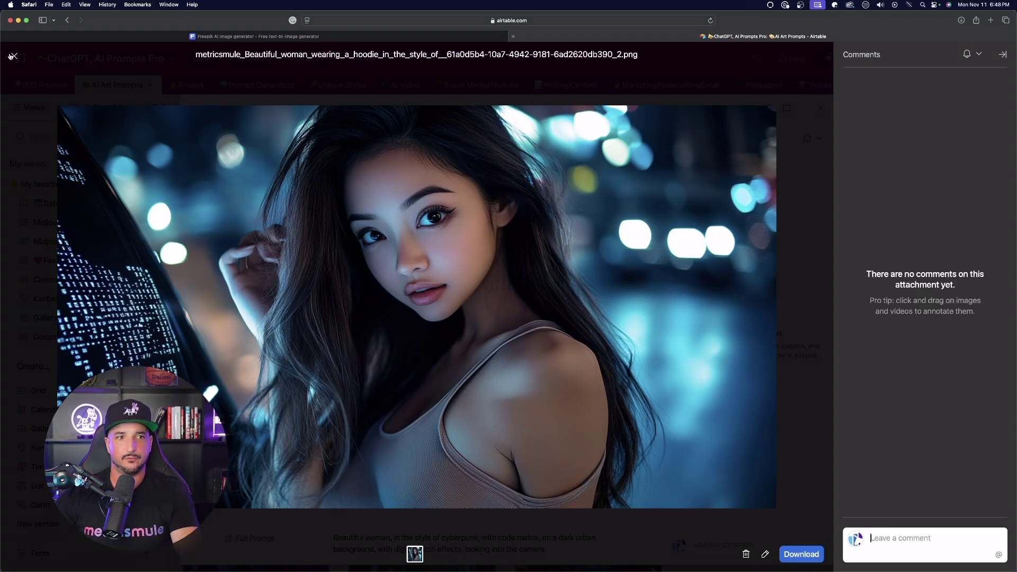
click(13, 56)
click(448, 36)
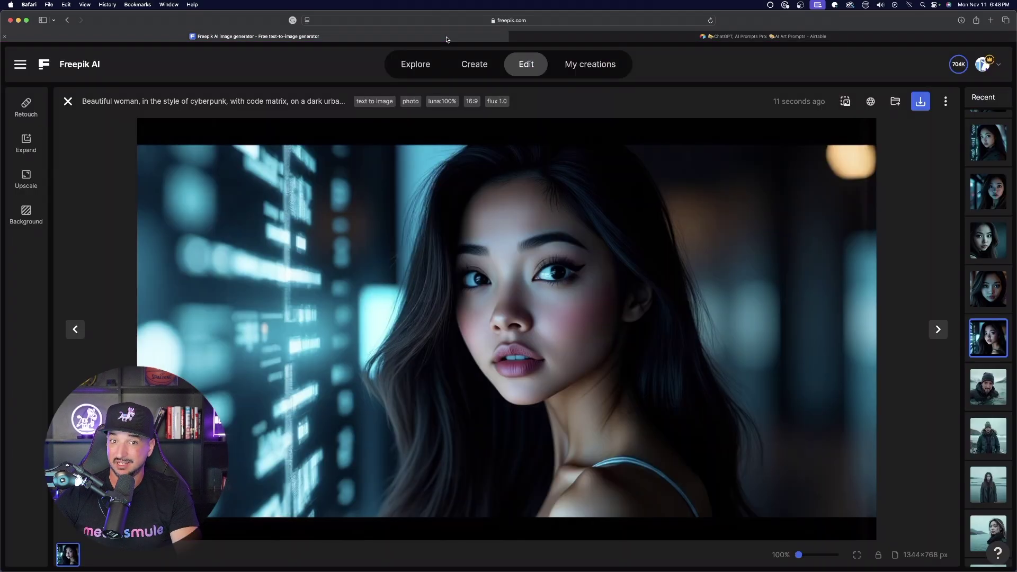
click(68, 101)
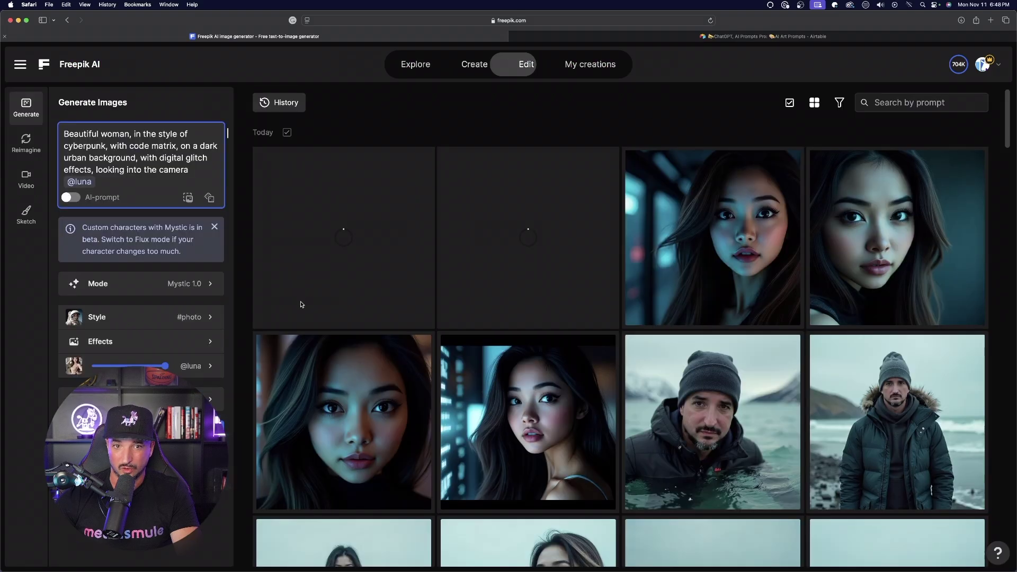
click(280, 441)
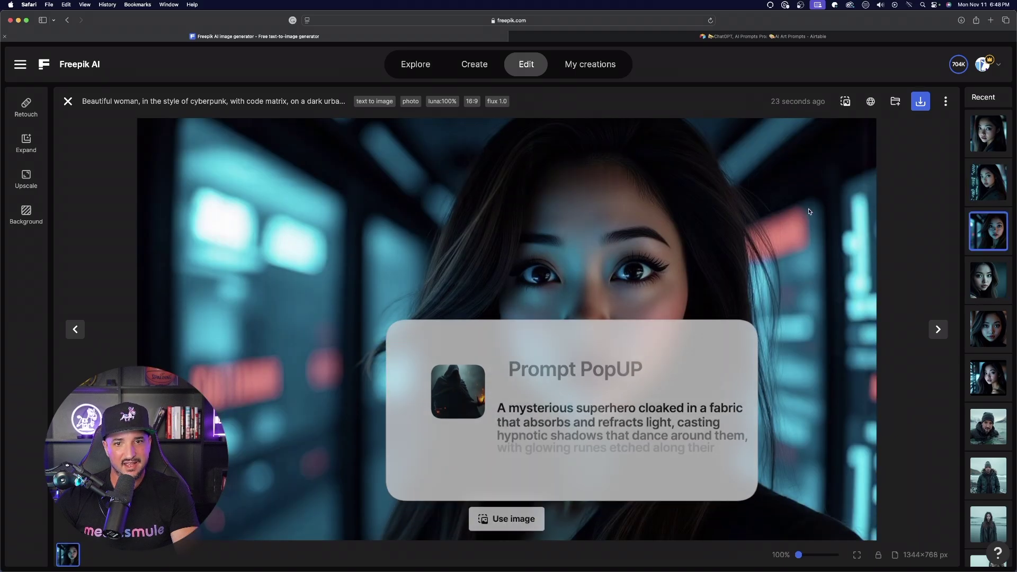
click(67, 101)
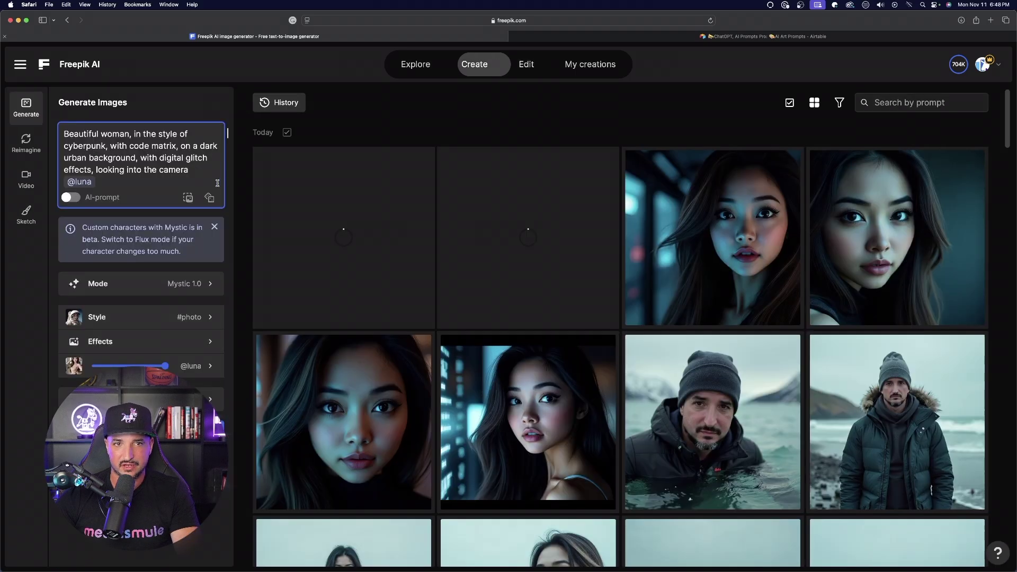
click(714, 230)
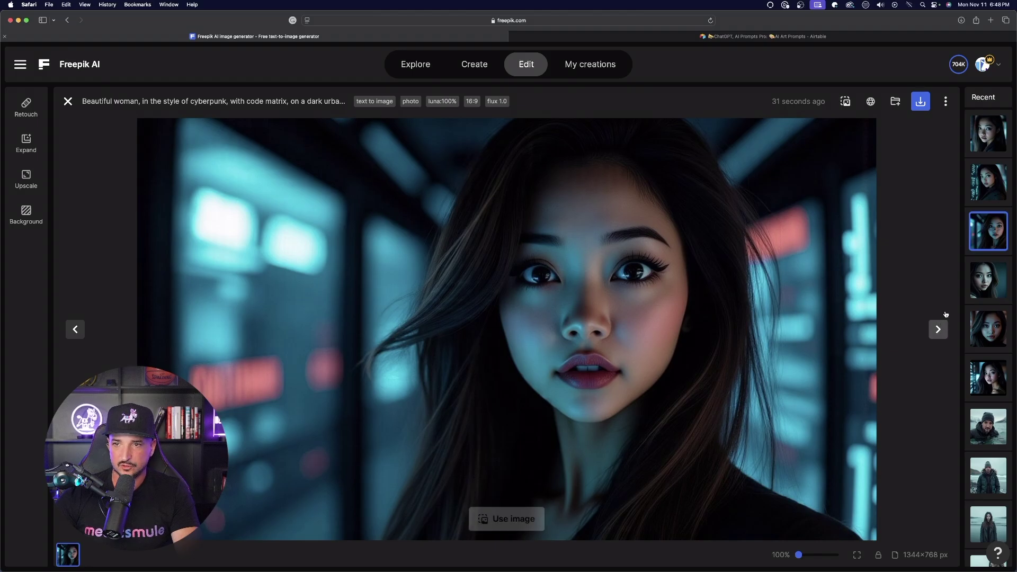
click(938, 330)
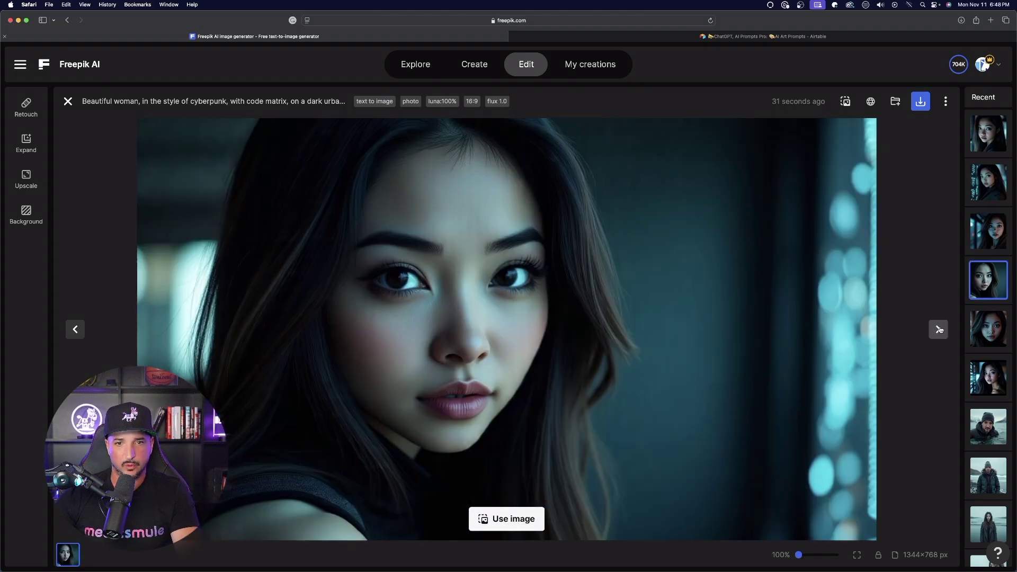
click(939, 330)
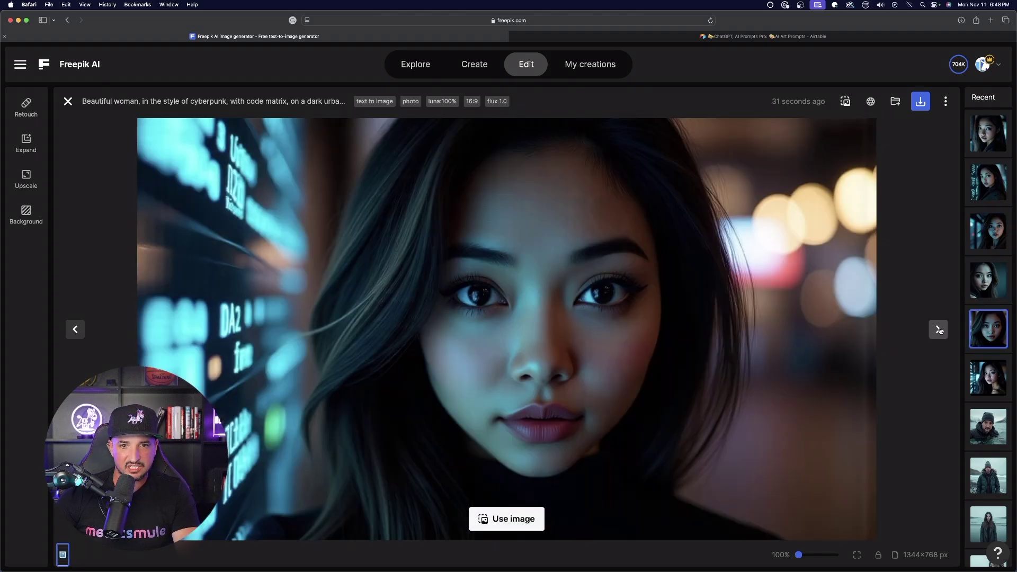
click(939, 329)
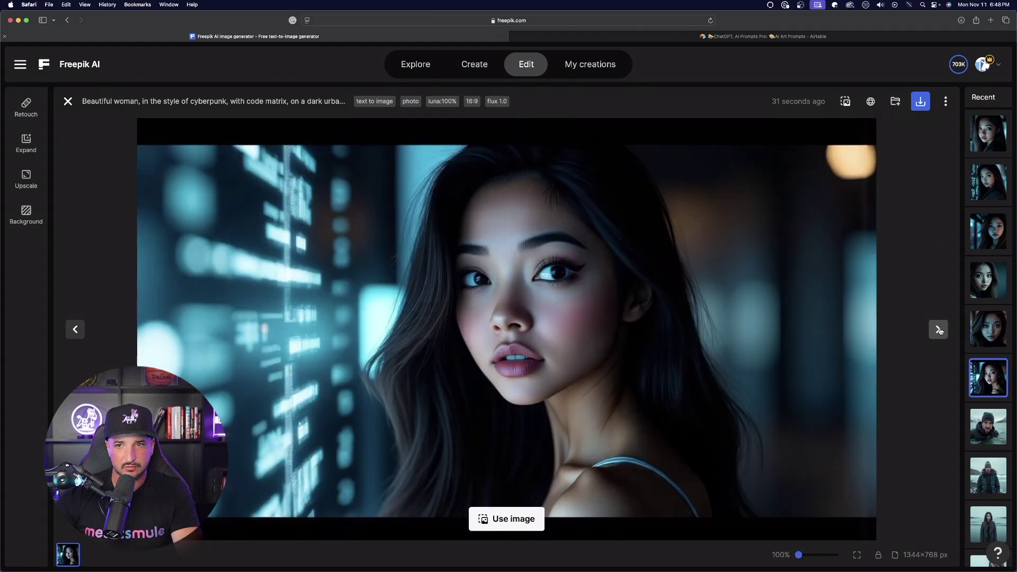
click(68, 101)
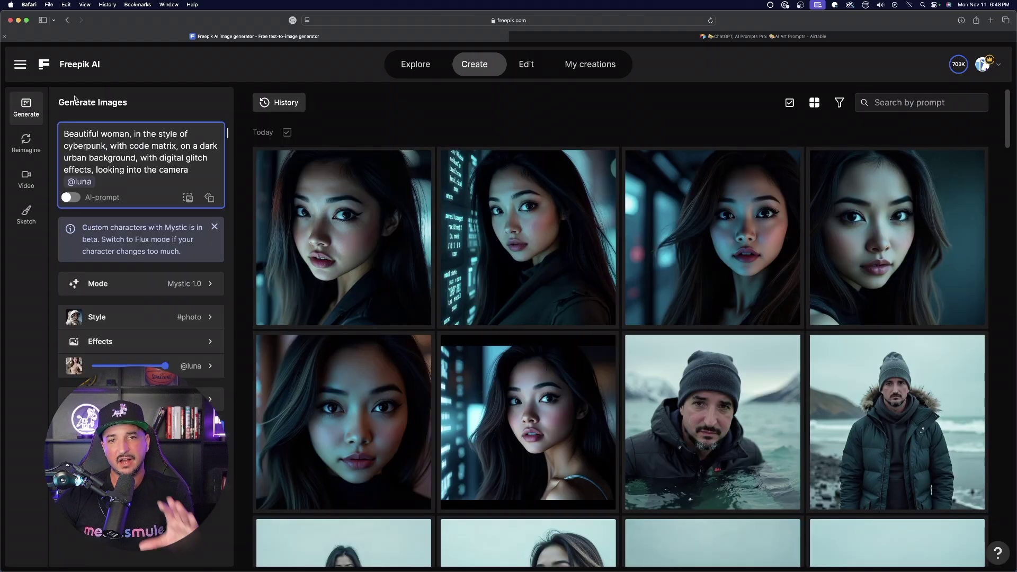
click(341, 227)
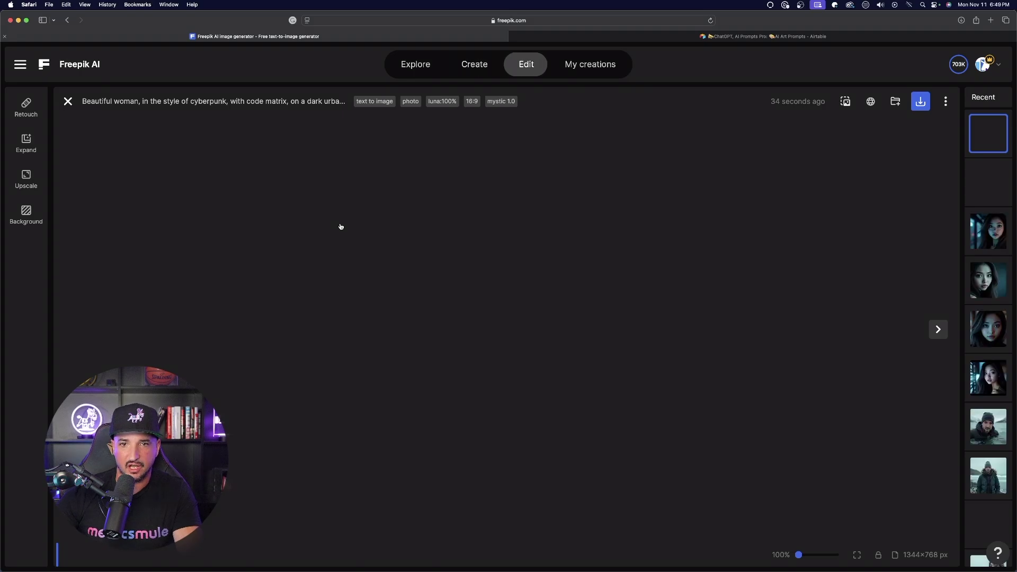
click(68, 101)
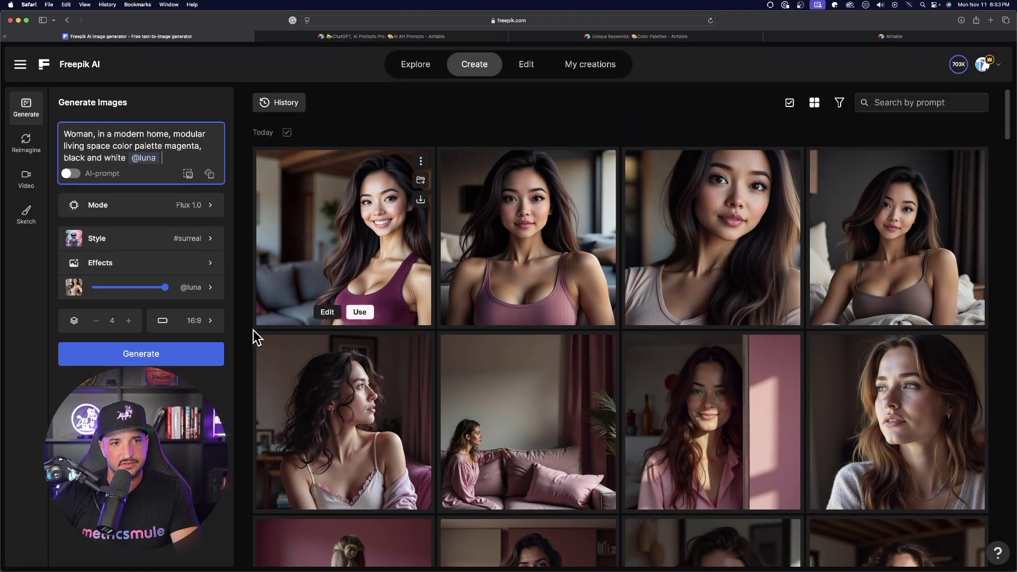
click(178, 361)
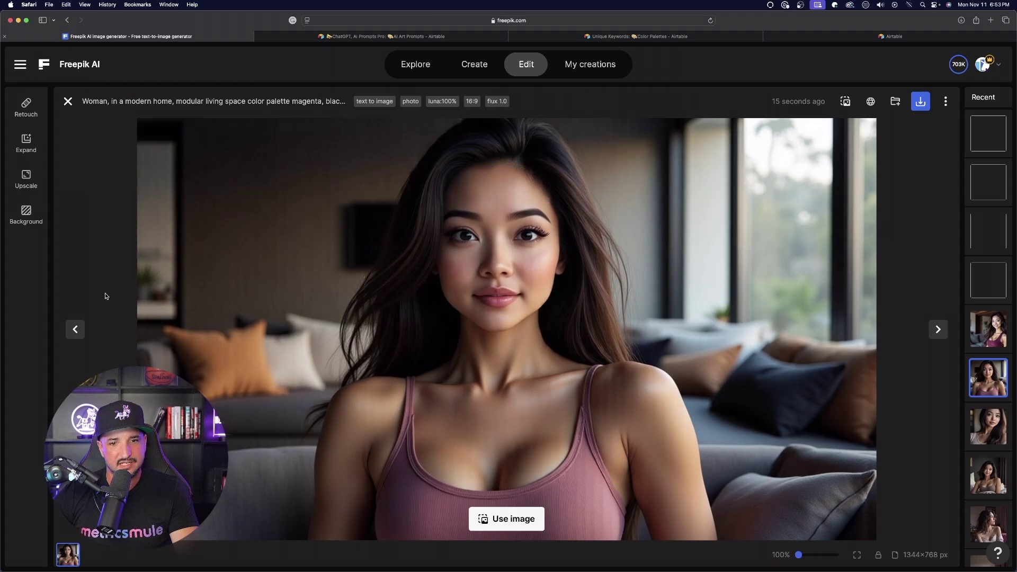
click(76, 329)
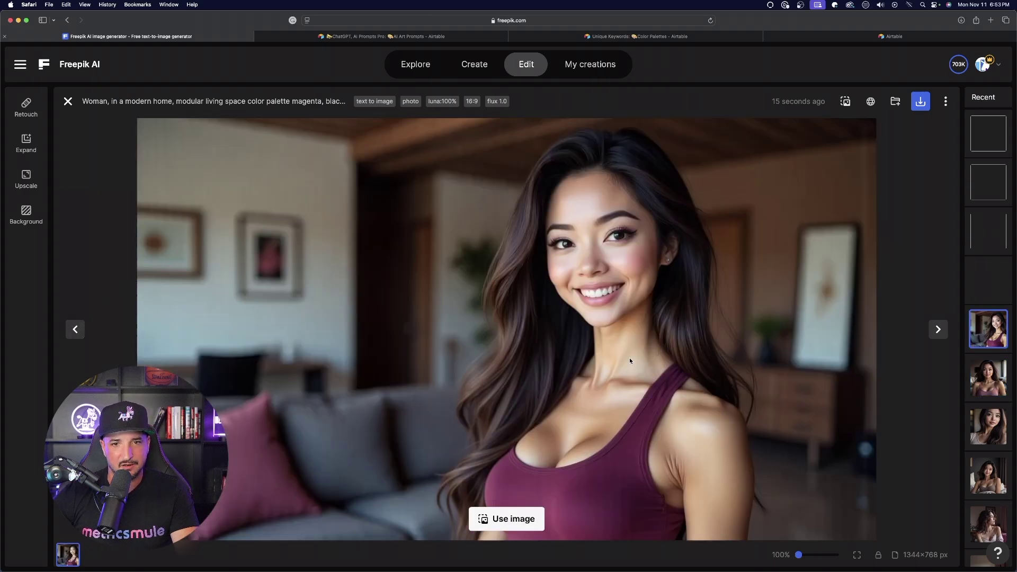
click(938, 329)
click(939, 329)
click(938, 329)
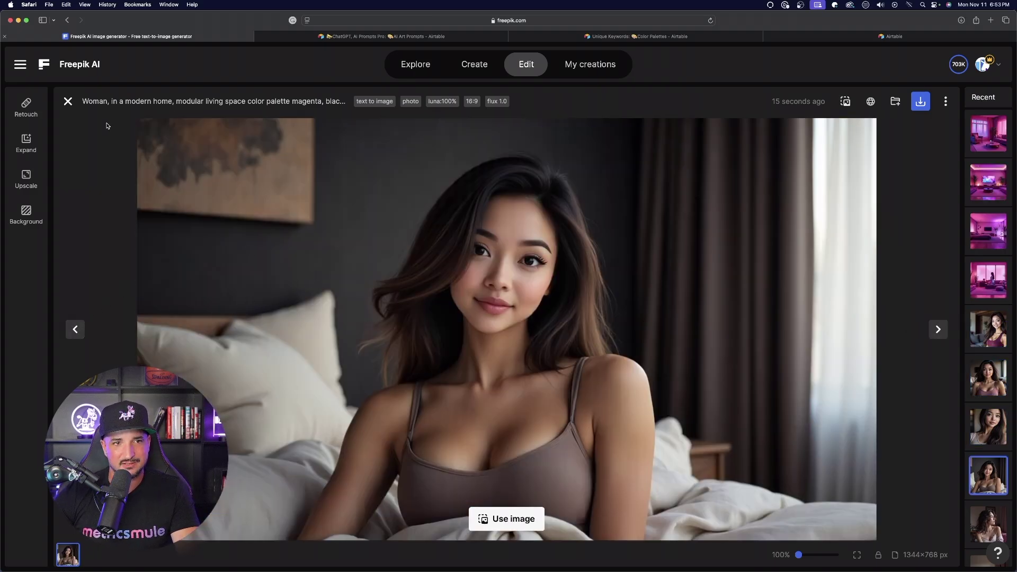
click(68, 100)
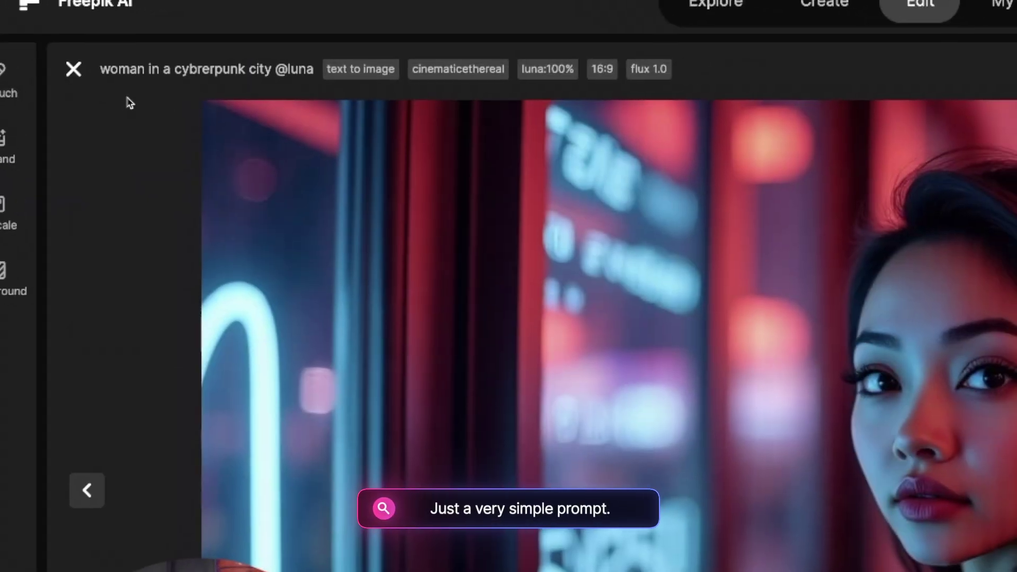
mouse_move(261, 68)
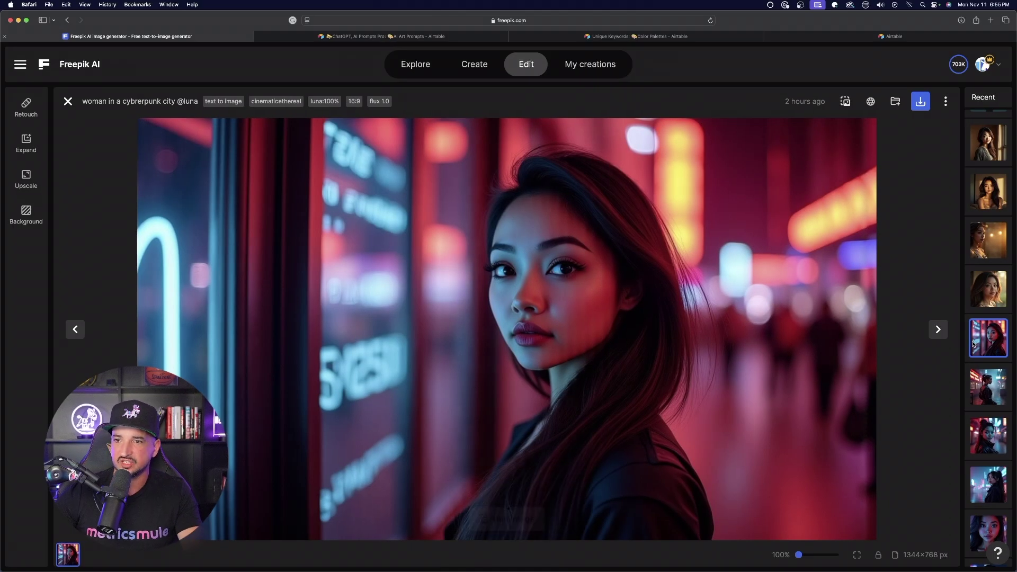
click(937, 329)
click(938, 329)
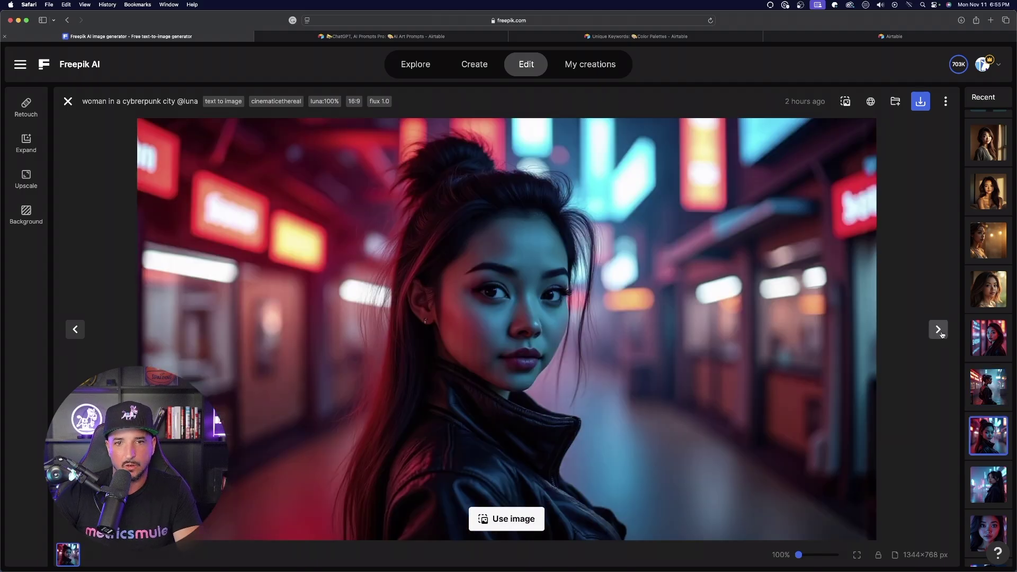
click(938, 329)
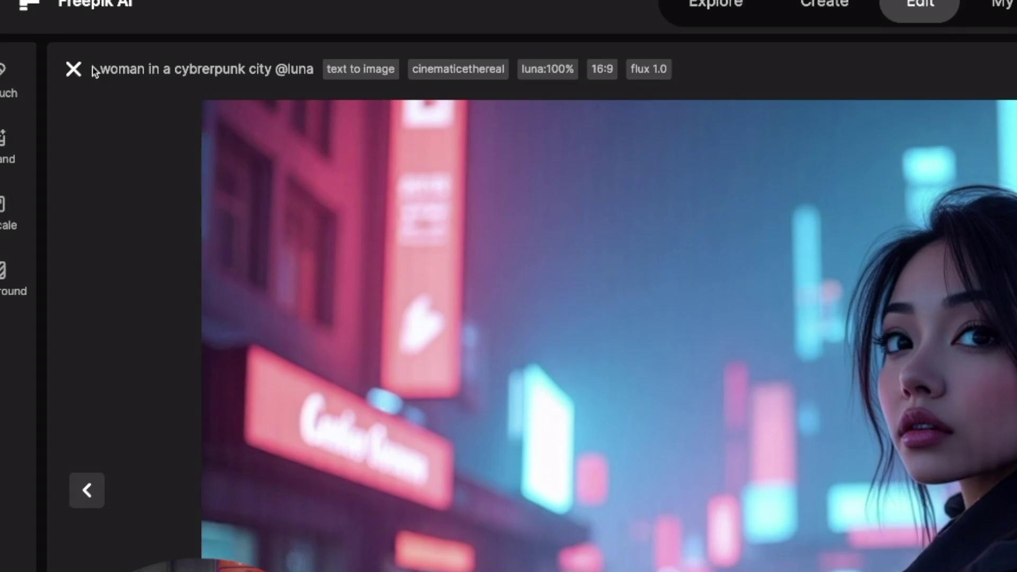
click(95, 71)
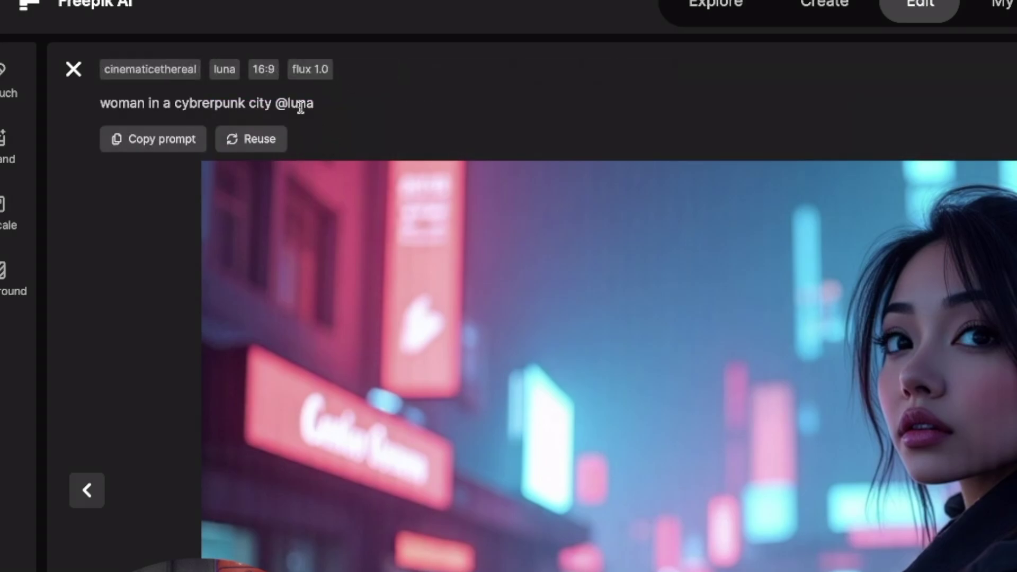
click(74, 69)
key(Right)
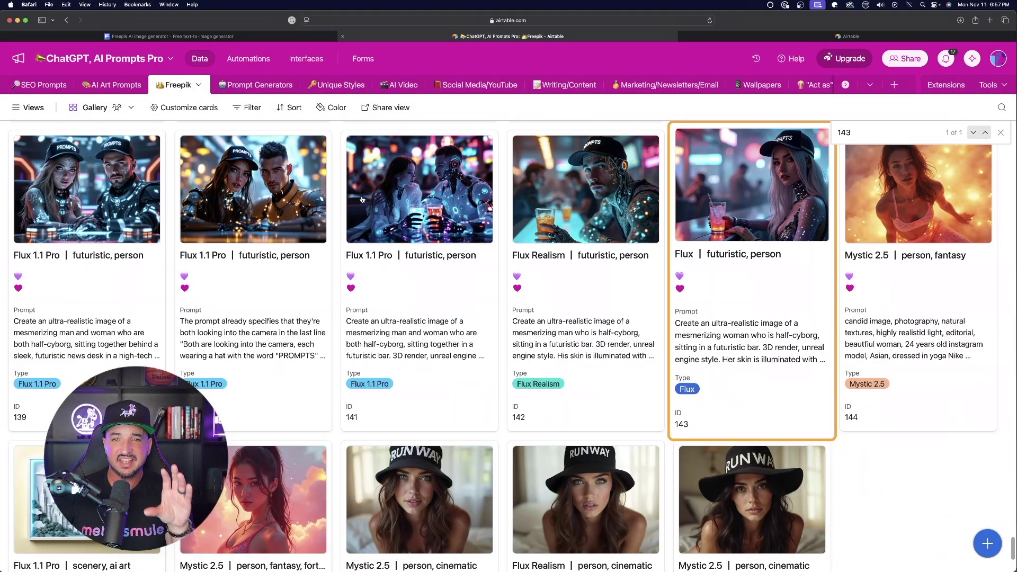
Step: Open record 143 in Airtable's Freepik table and examine its full prompt and attached image
scroll(399, 199, up, 2)
scroll(398, 199, up, 2)
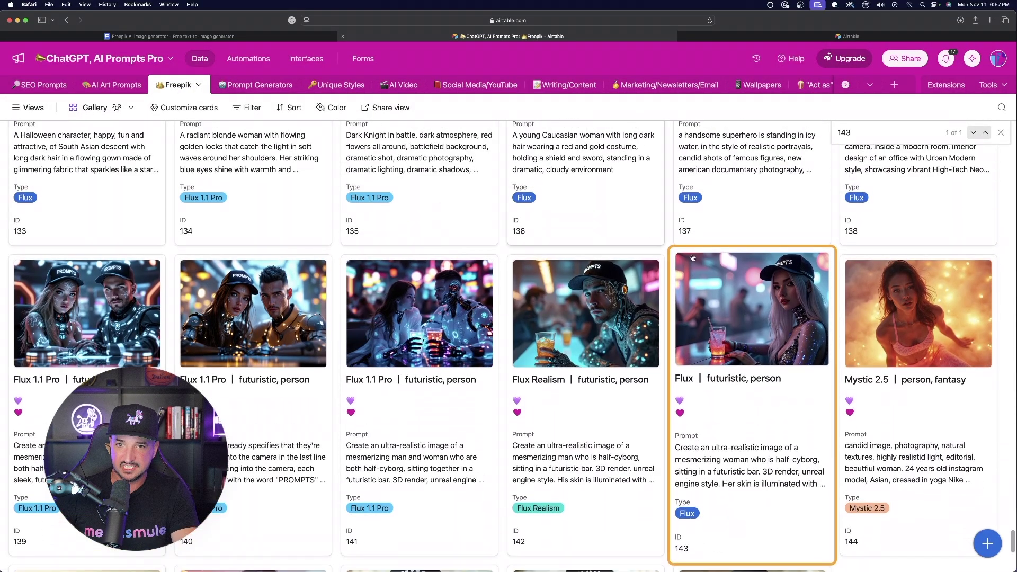
click(769, 303)
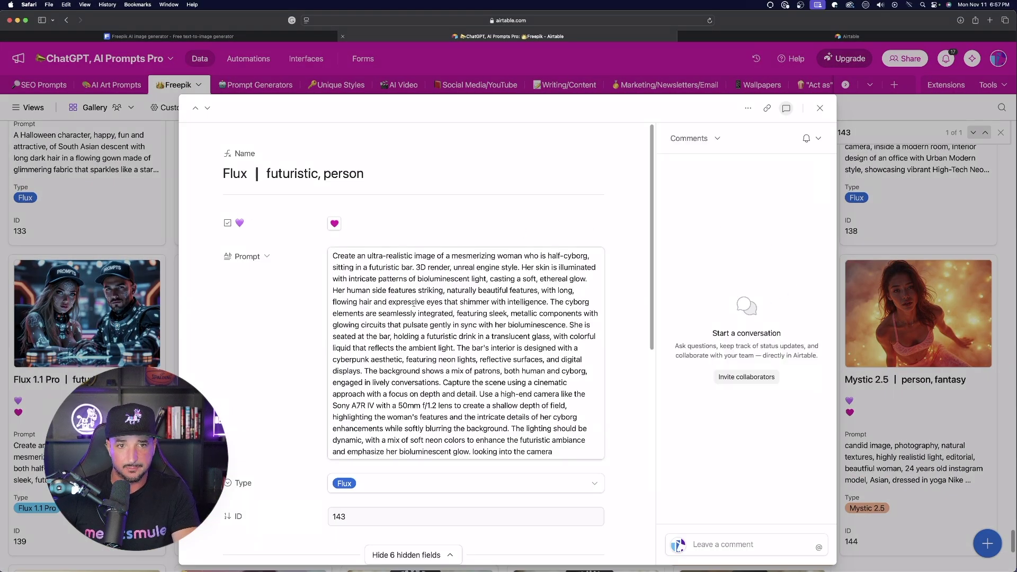
scroll(342, 217, up, 10)
scroll(343, 217, down, 10)
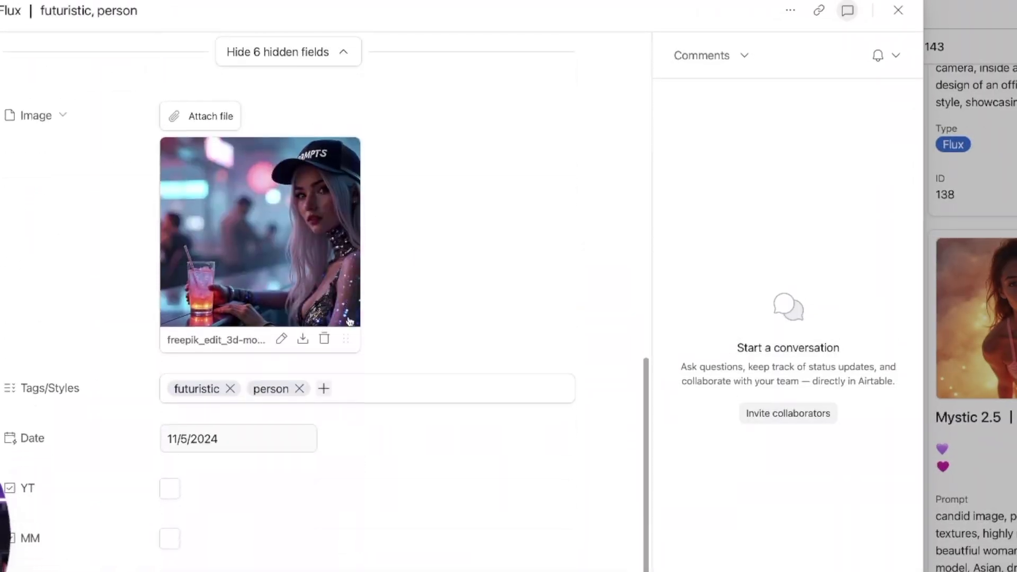
click(286, 202)
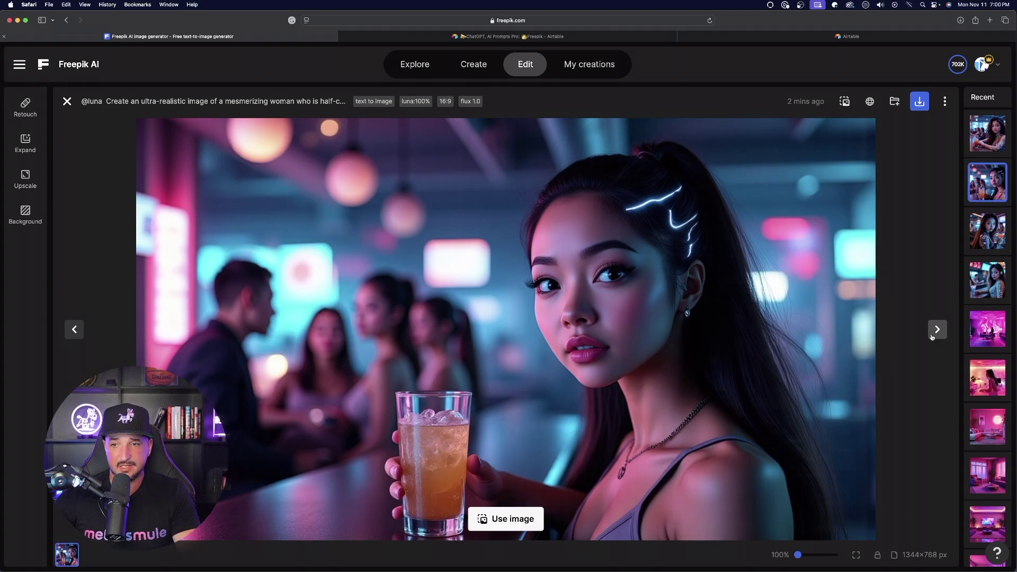
click(936, 330)
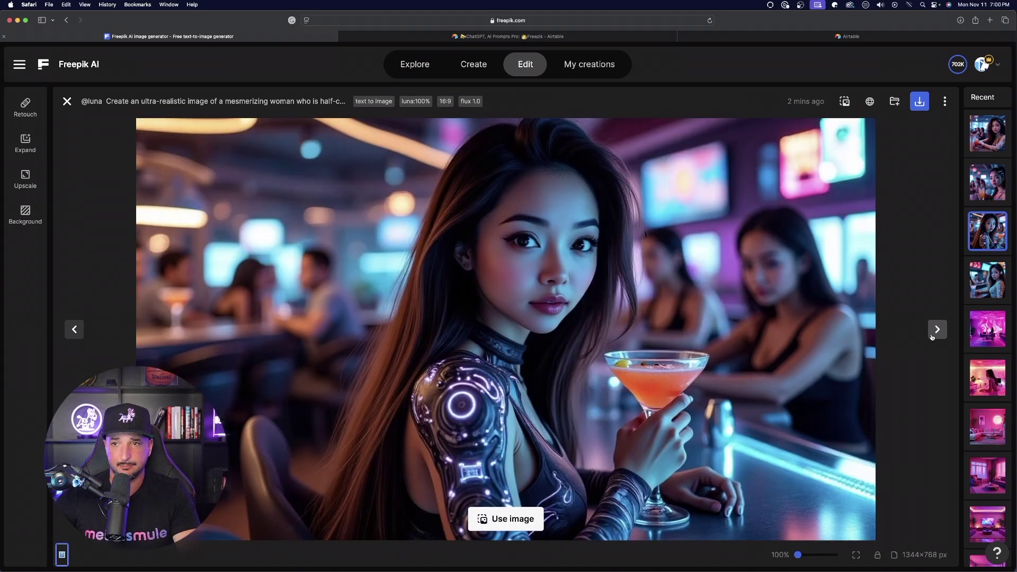
click(984, 288)
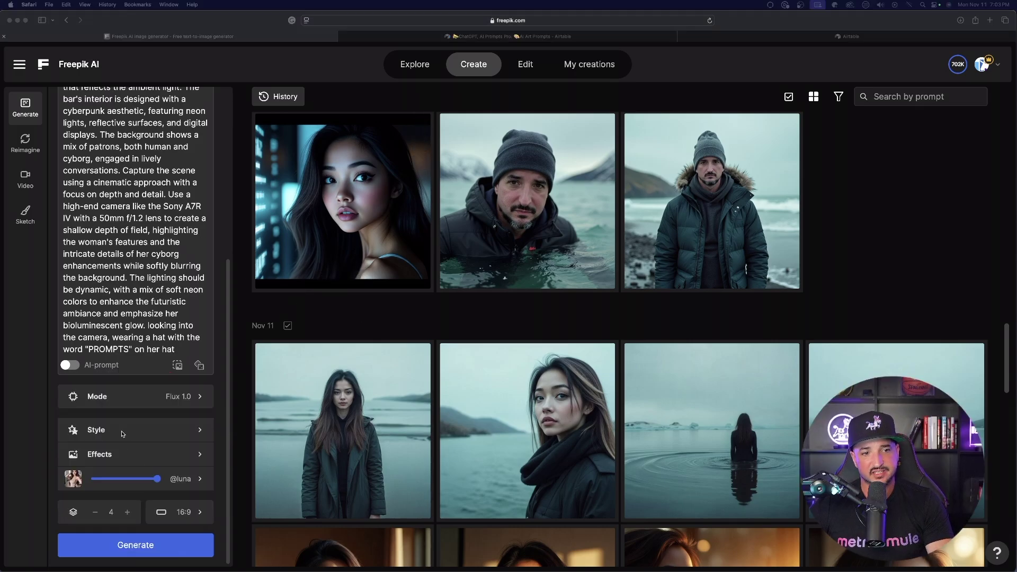
Step: Start a new custom style, compare the two generation sources, and choose to generate it from a prompt
click(163, 439)
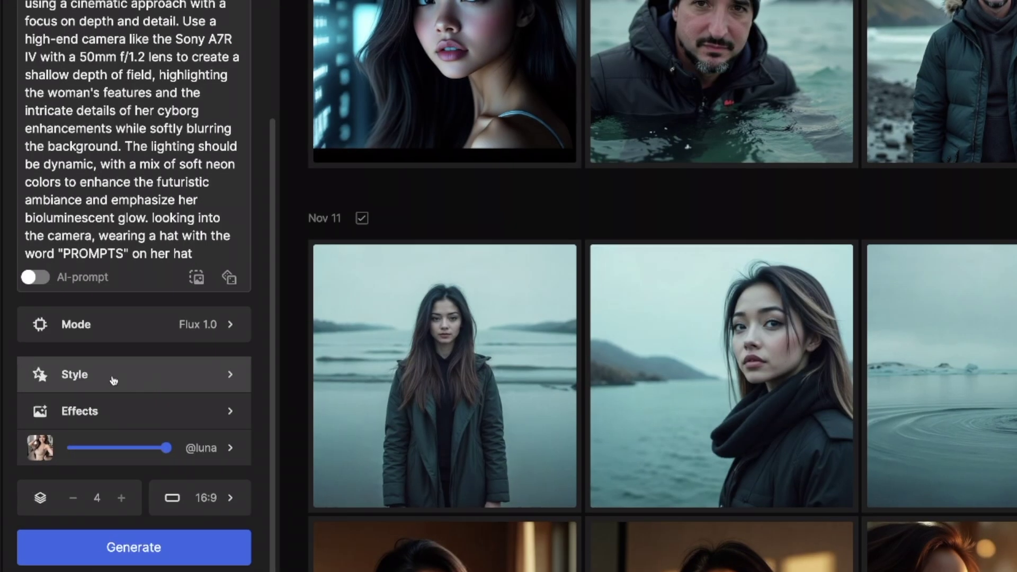
click(107, 385)
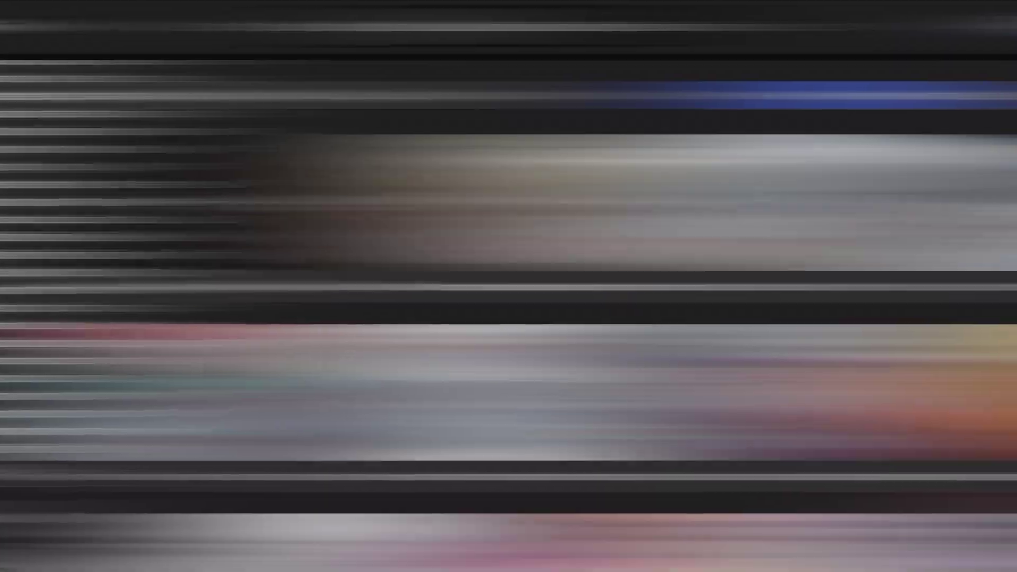
mouse_move(698, 32)
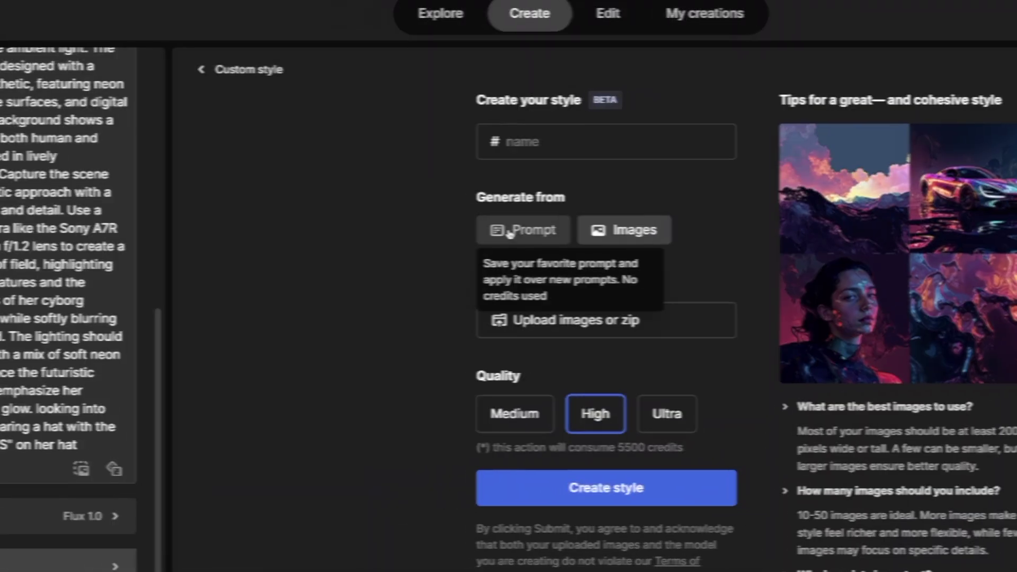
click(469, 208)
click(542, 210)
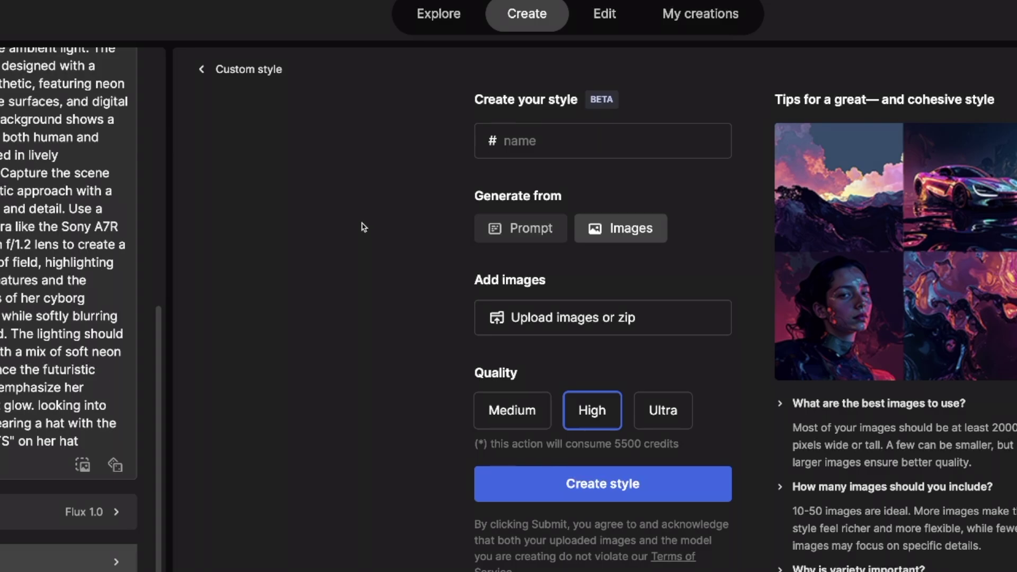
click(528, 229)
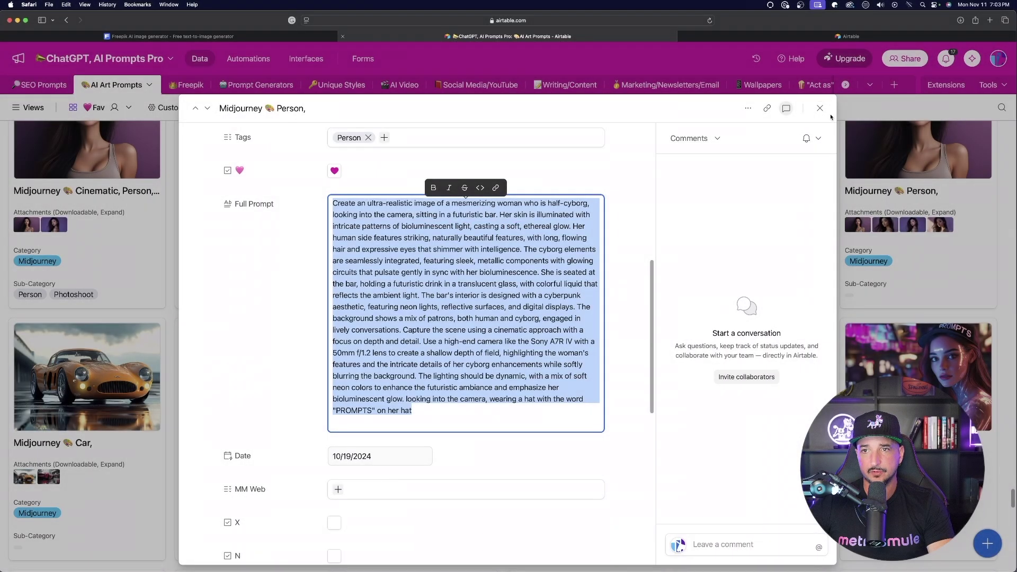
Step: In Airtable's Freepik table, open astronaut record 127, copy its full prompt and download its attached image
click(820, 108)
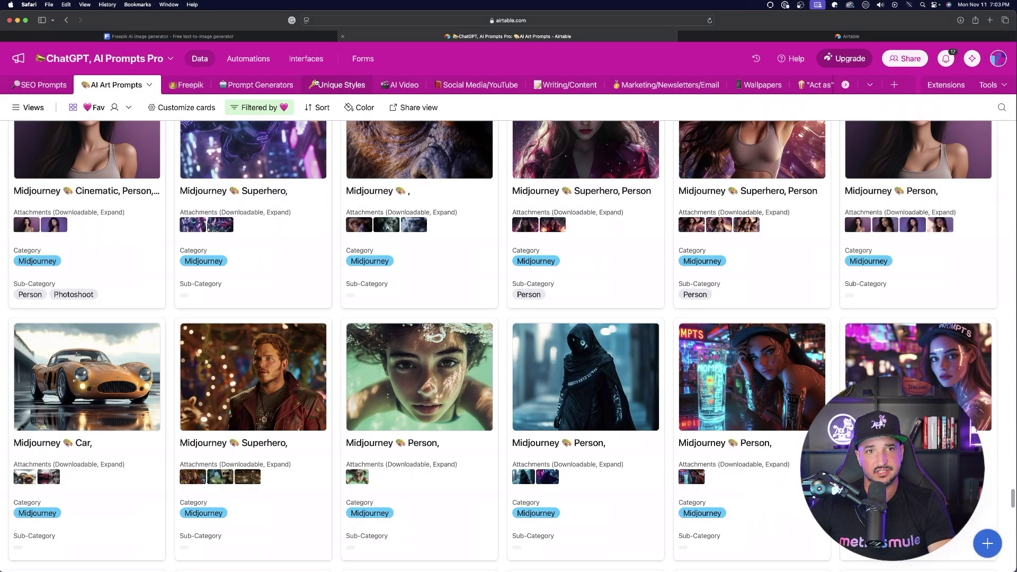
click(196, 86)
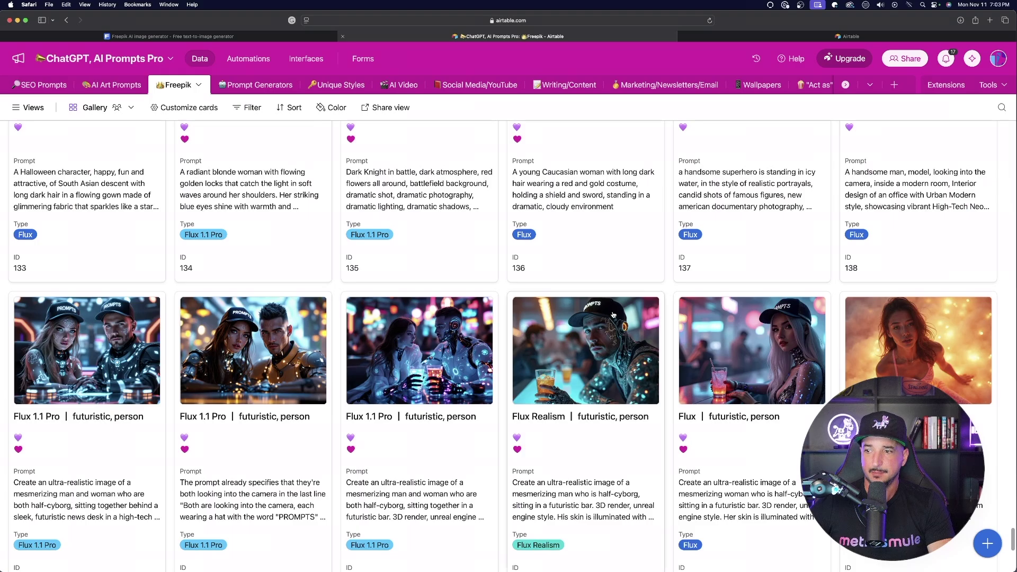
scroll(505, 307, down, 10)
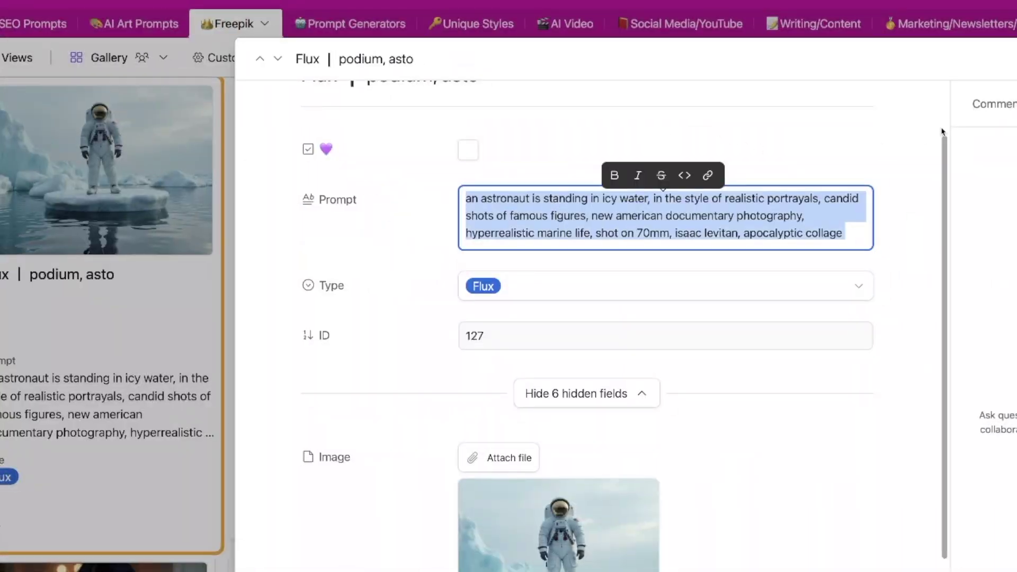
click(883, 128)
click(562, 514)
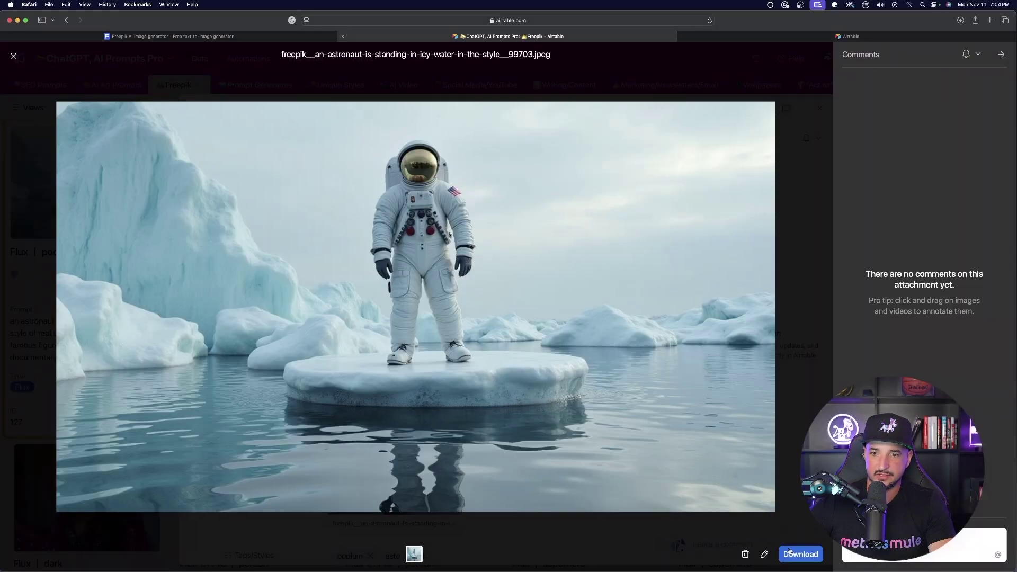
click(799, 554)
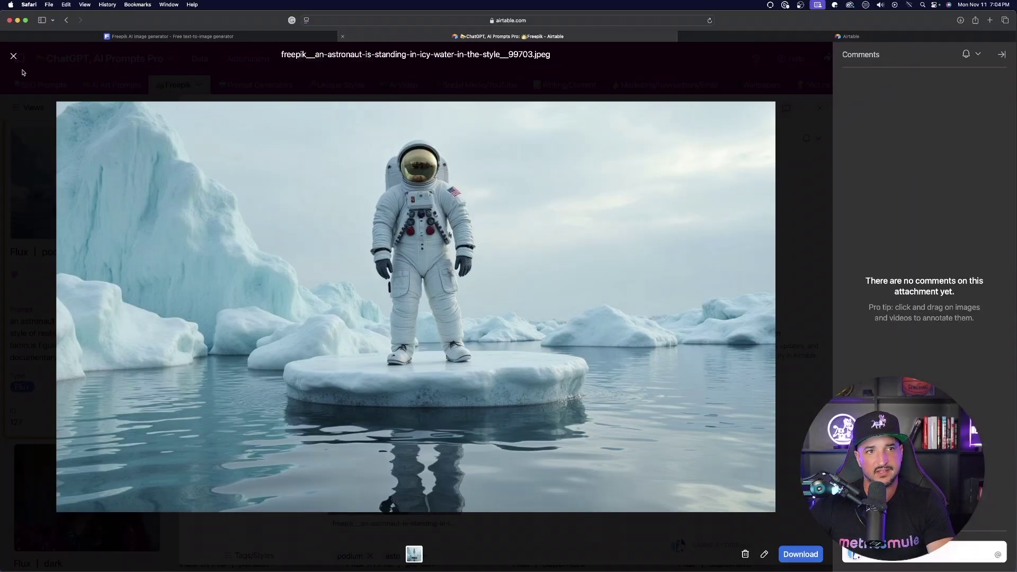
click(14, 55)
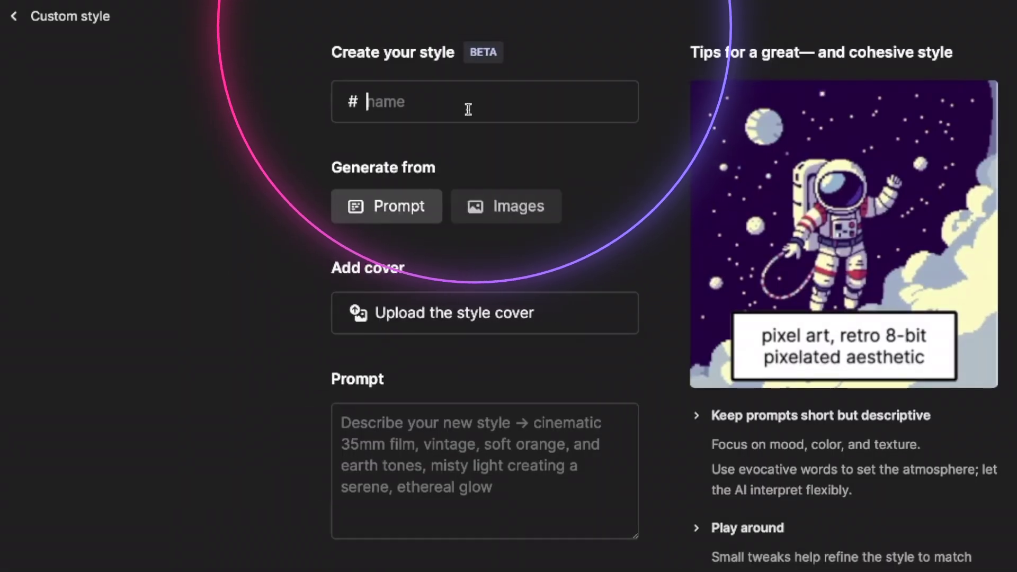
Step: In Freepik, create the prompt-based style "interstellar" with the downloaded astronaut image as cover and the copied icy-water astronaut prompt
text(inter)
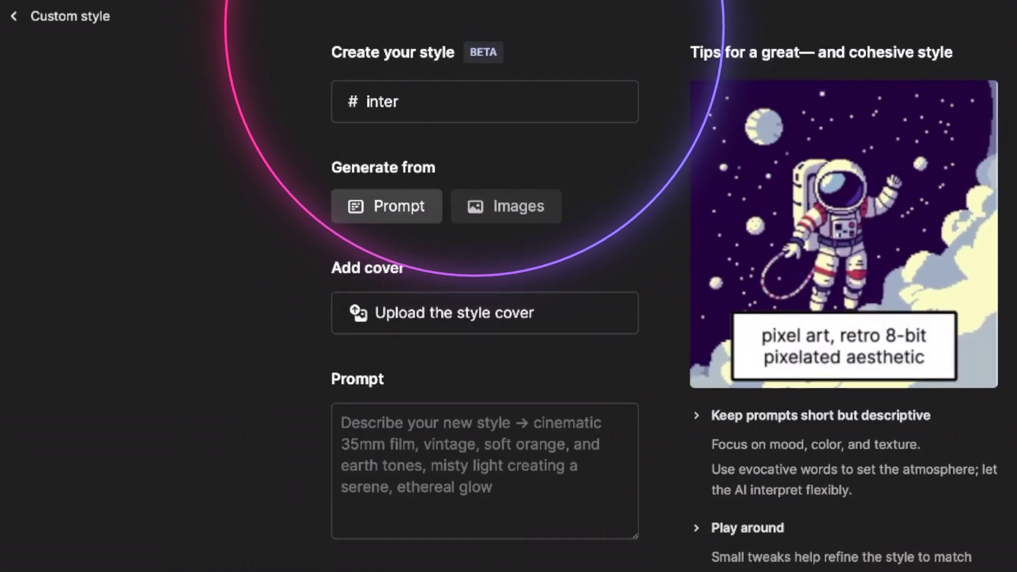
text(stellar)
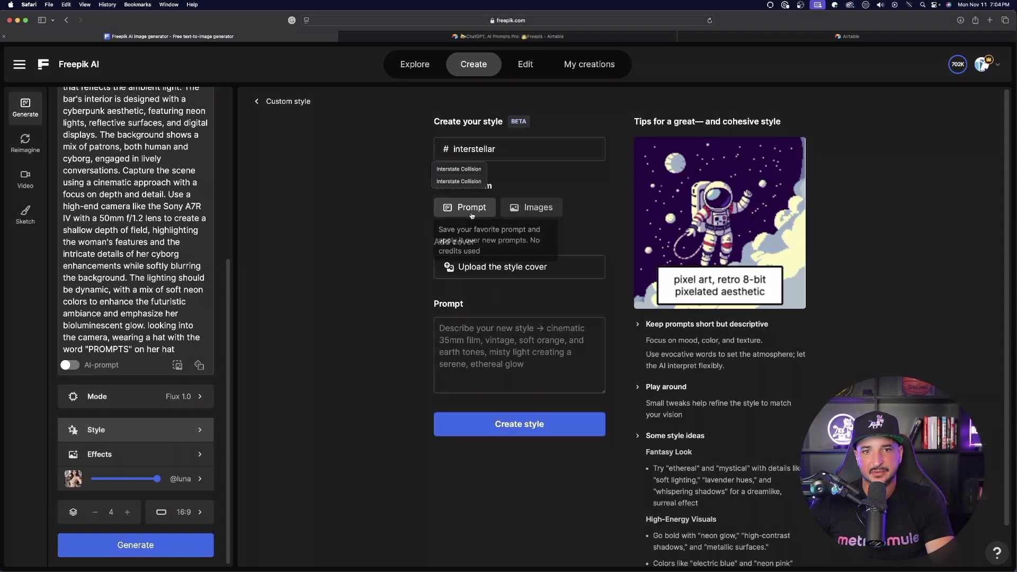
click(398, 214)
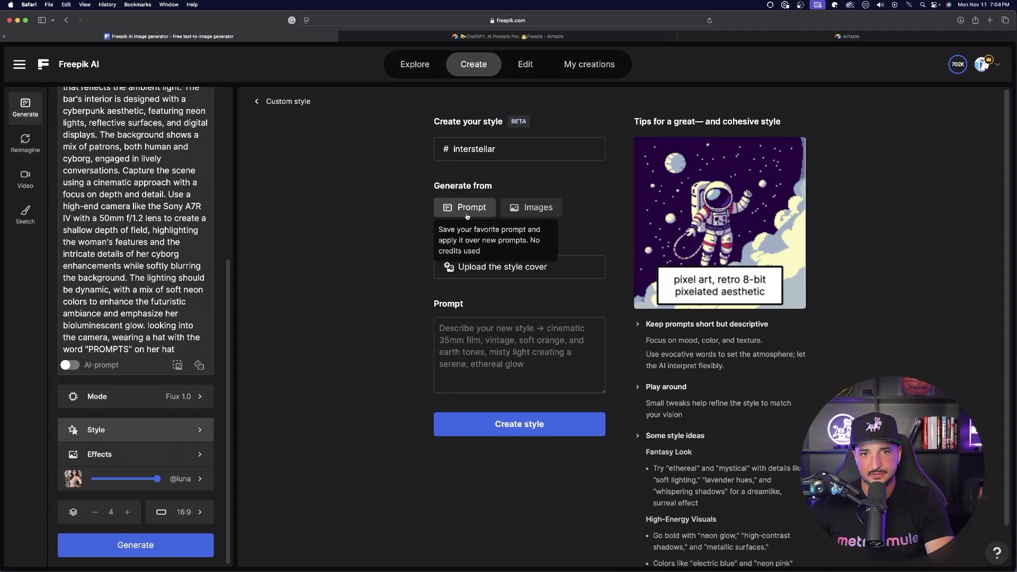
click(598, 388)
text(an astronaut is standing in icy water, in the style of realistic portrayals, candid shots of famous figures, new american documentary photography, hyperrealistic marine life, shot on 70mm, isaac levitan, apocalyptic collage)
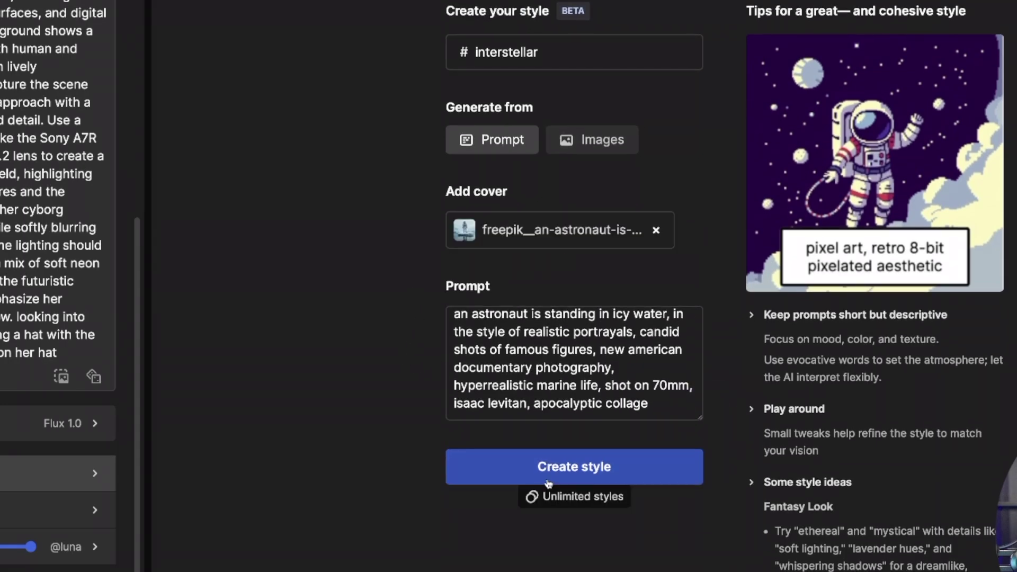
click(593, 481)
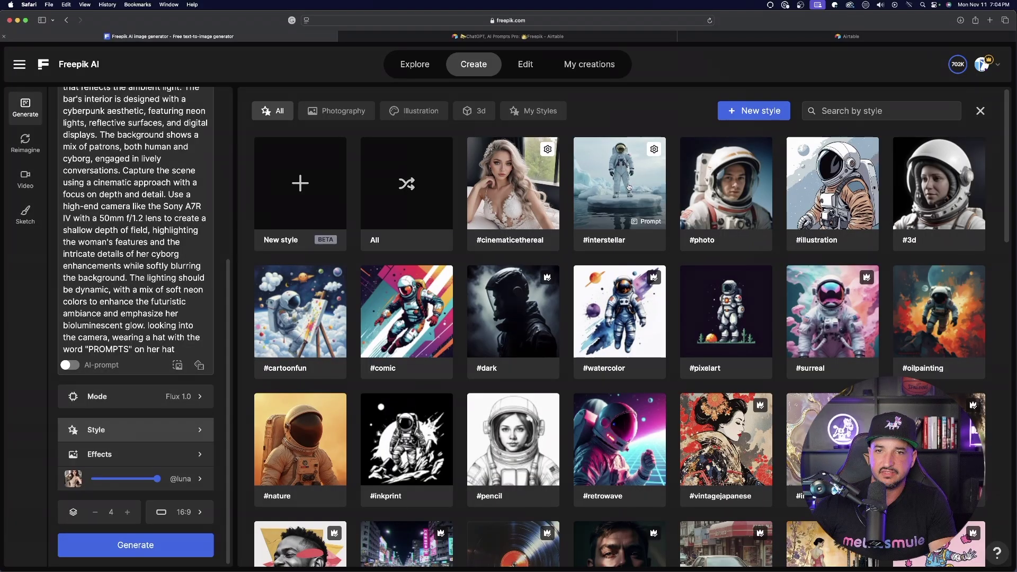
scroll(593, 248, down, 1)
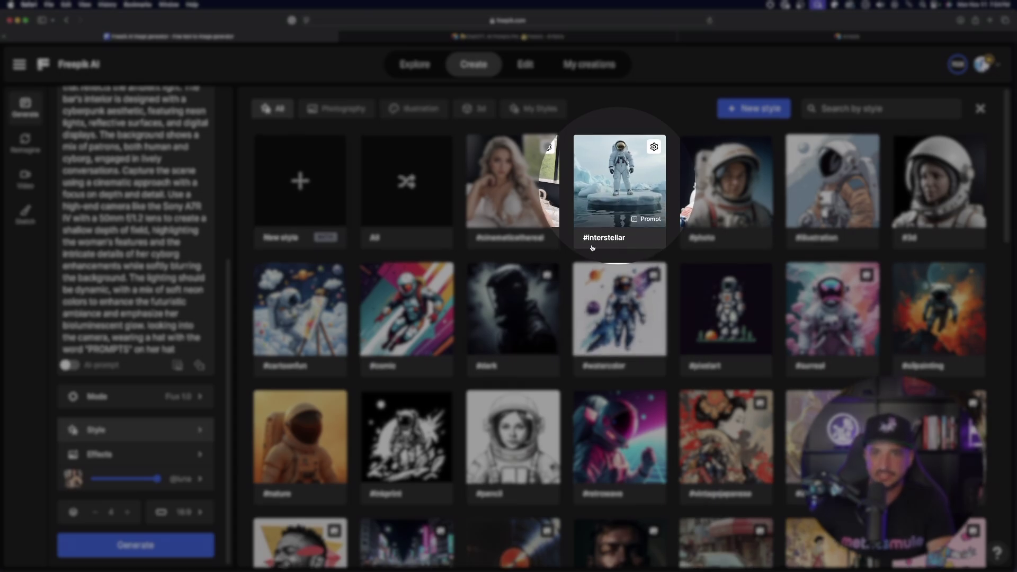
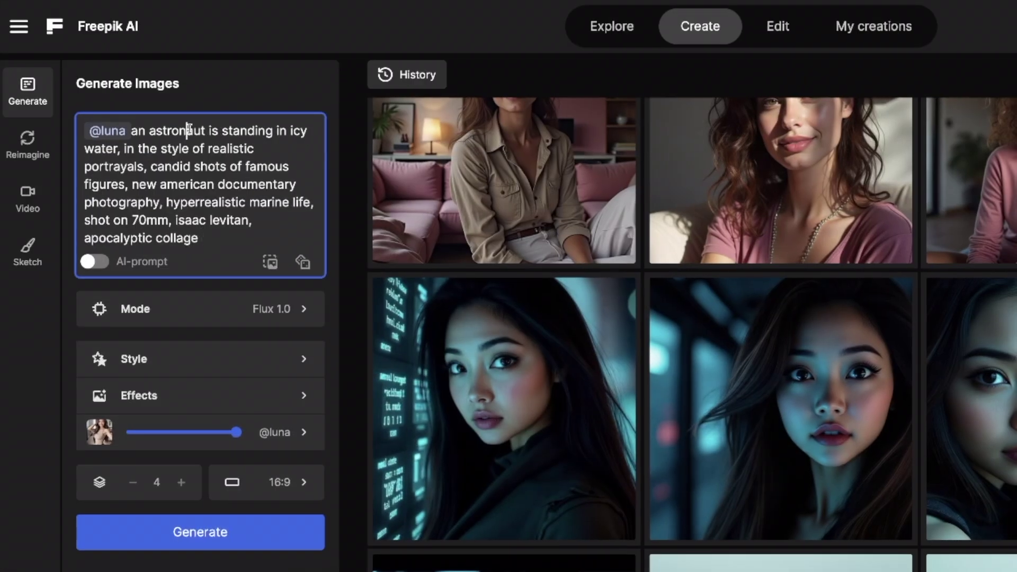
double_click(189, 129)
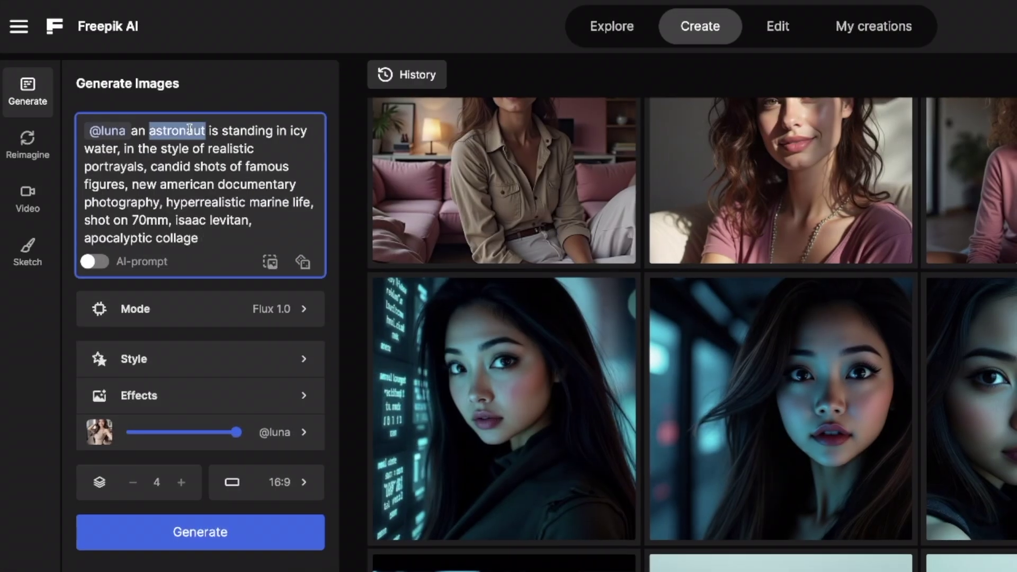
key(BackSpace)
key(BackSpace)
key(BackSpace)
key(BackSpace)
text(a woman)
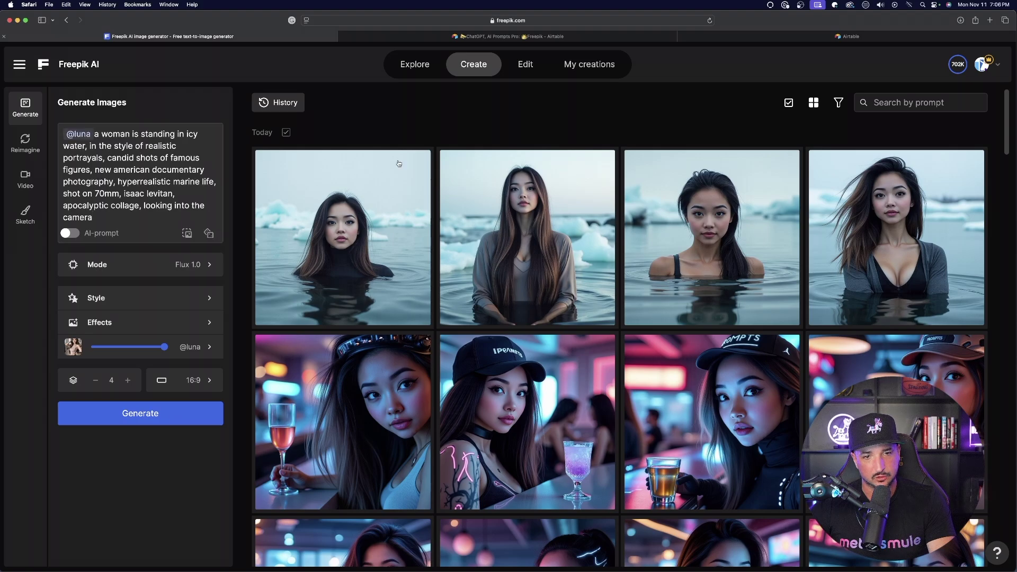
click(330, 311)
click(944, 331)
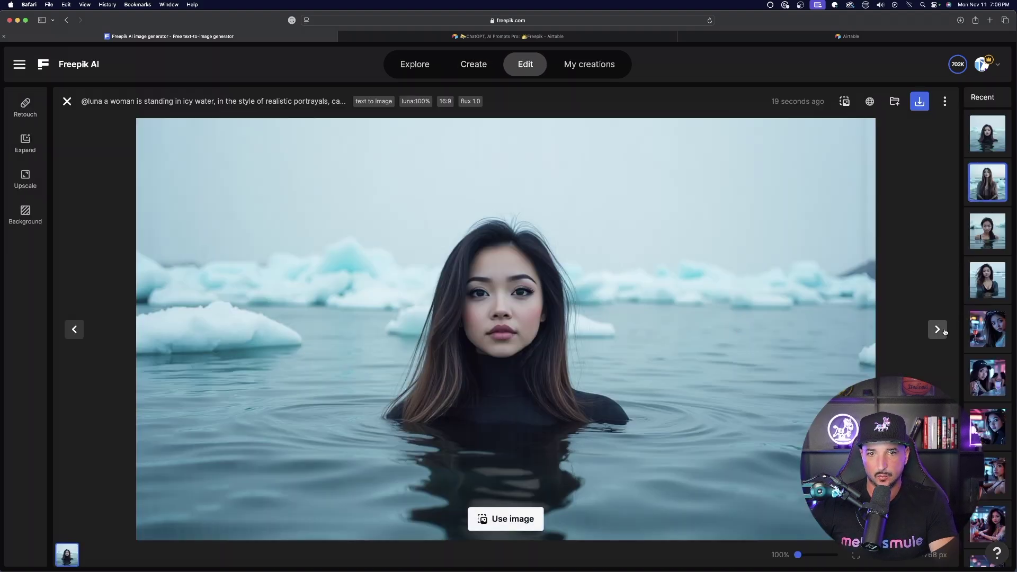
click(942, 332)
click(941, 333)
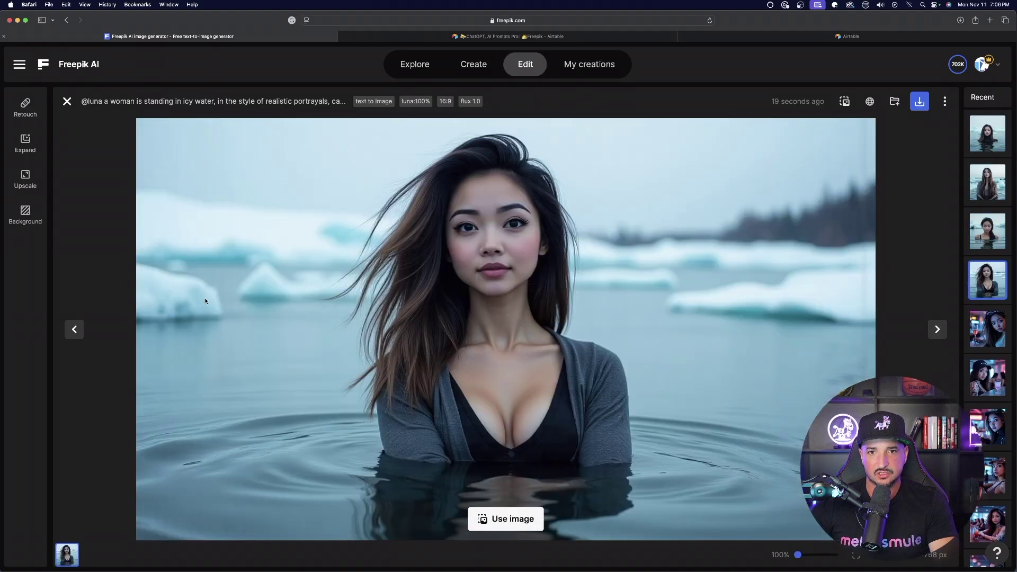
click(83, 331)
click(83, 330)
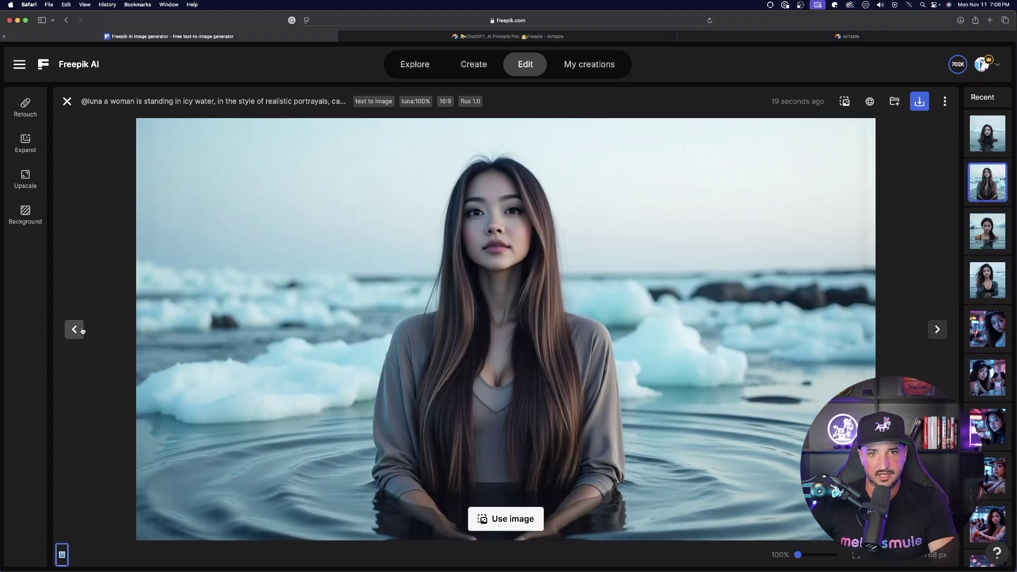
click(995, 292)
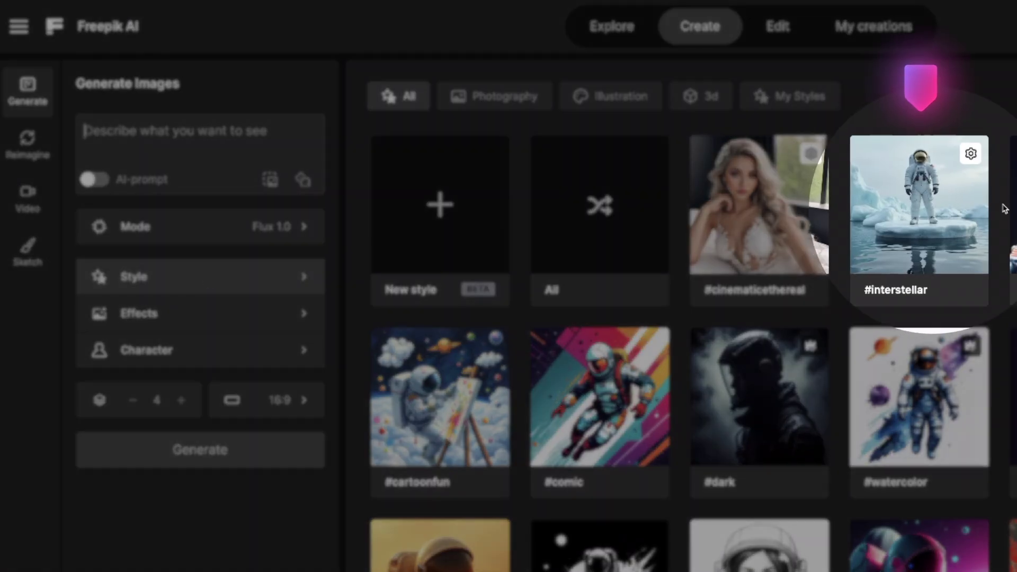
mouse_move(928, 213)
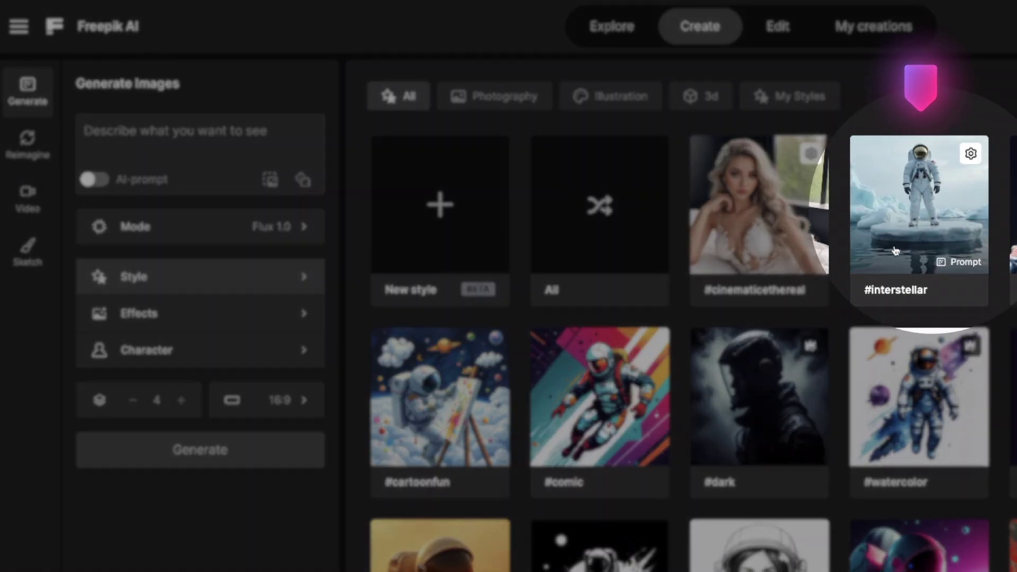
click(896, 291)
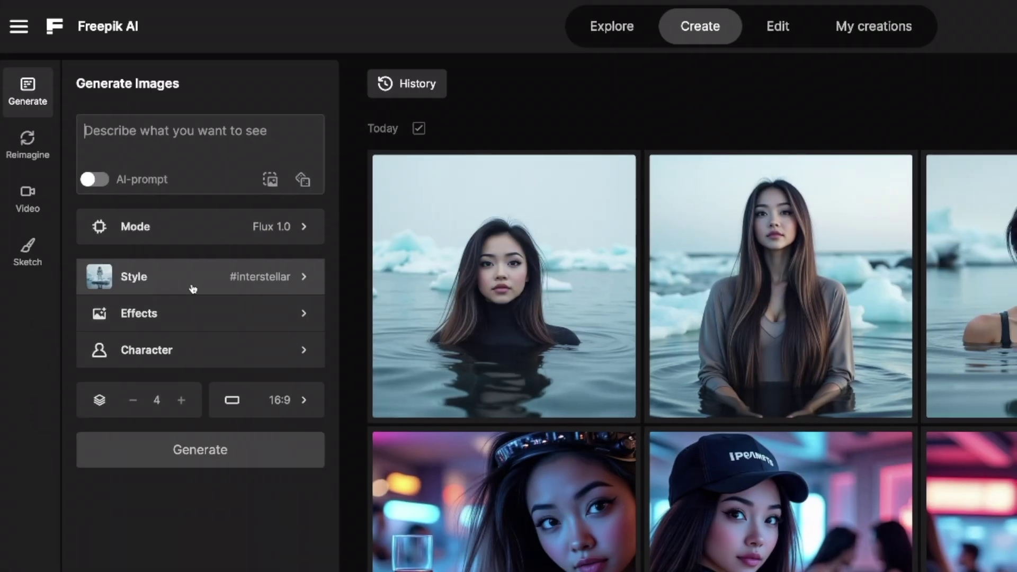
click(175, 137)
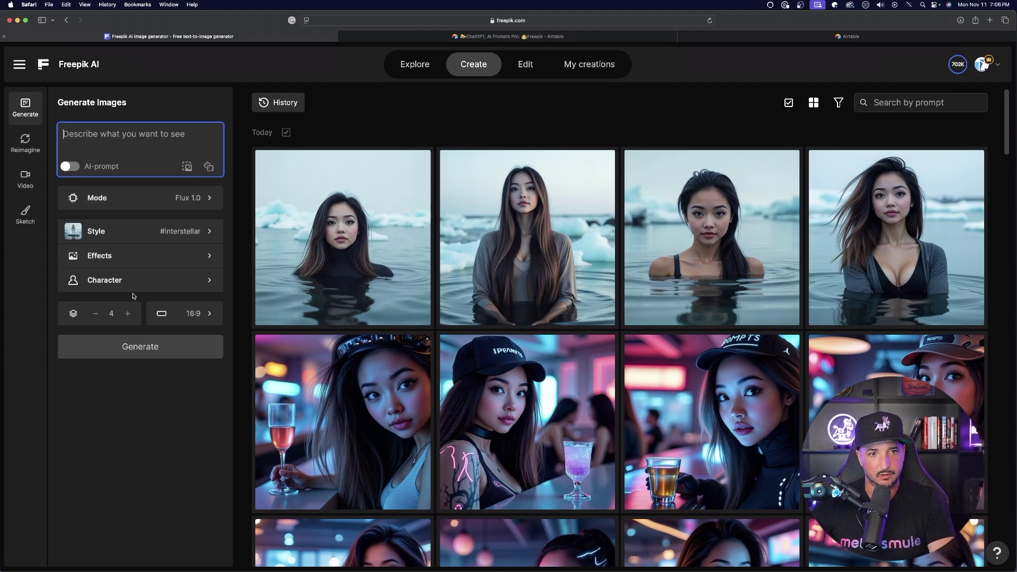
click(159, 287)
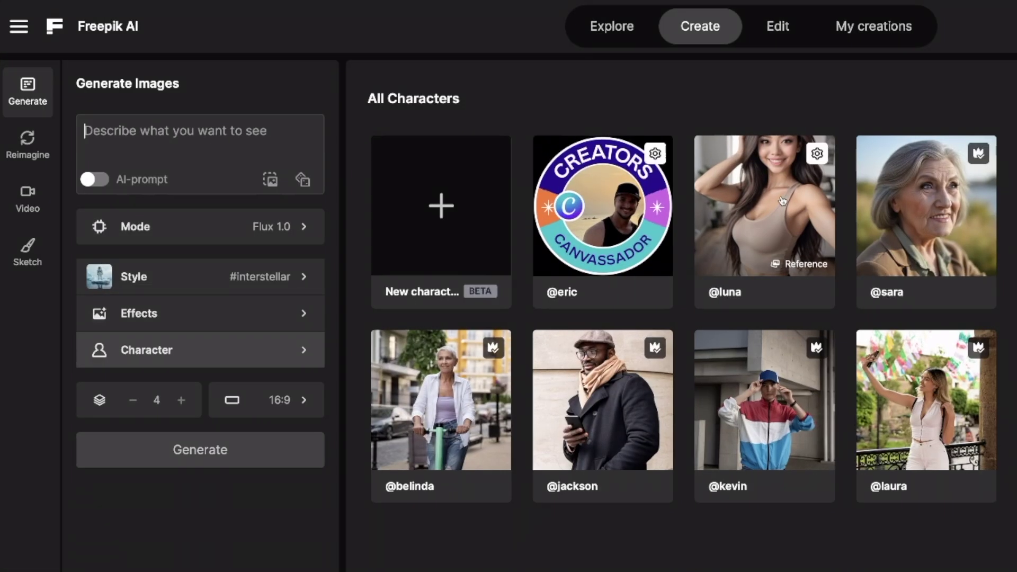
click(519, 180)
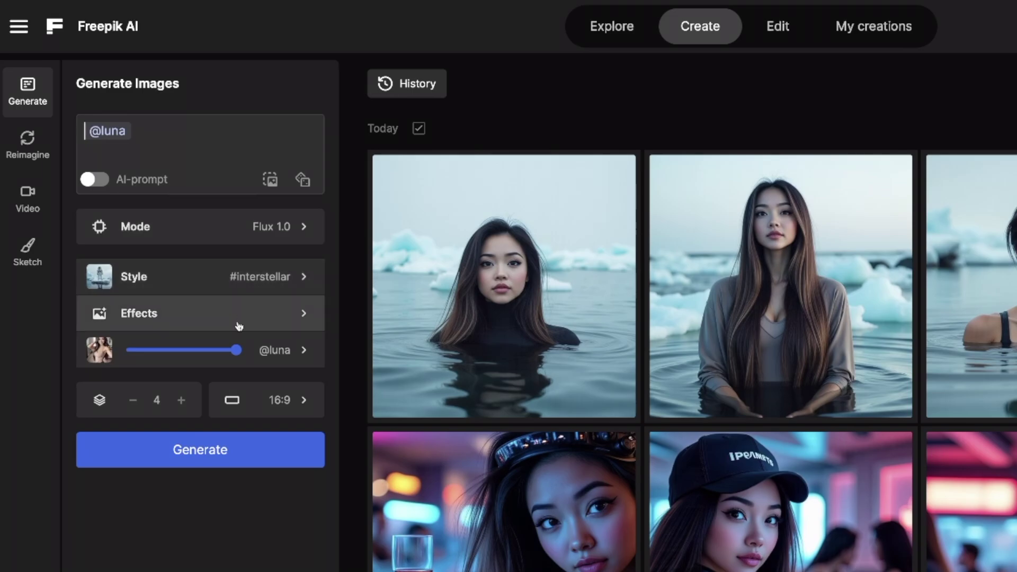
click(187, 144)
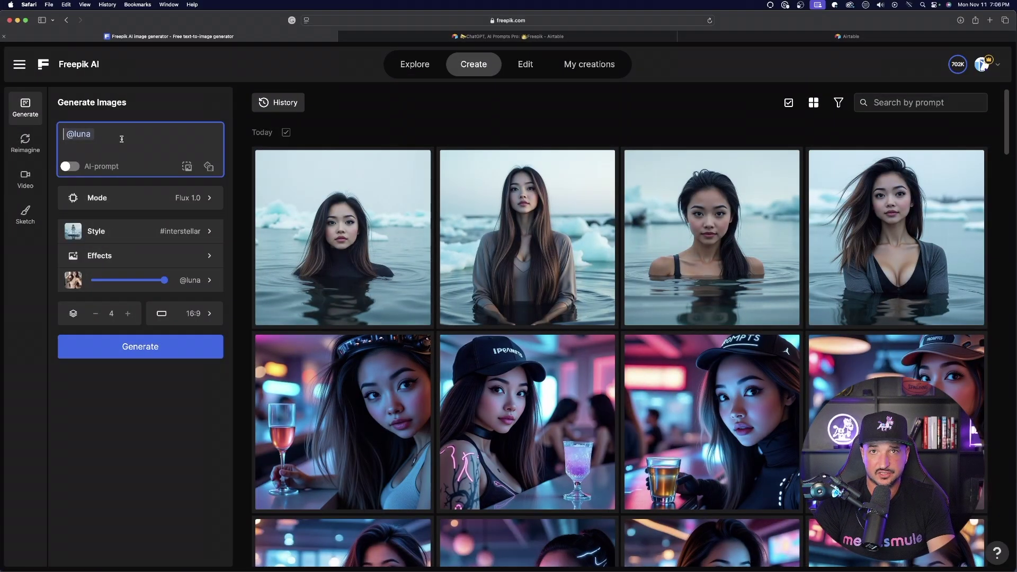
text(cinematic wide angle)
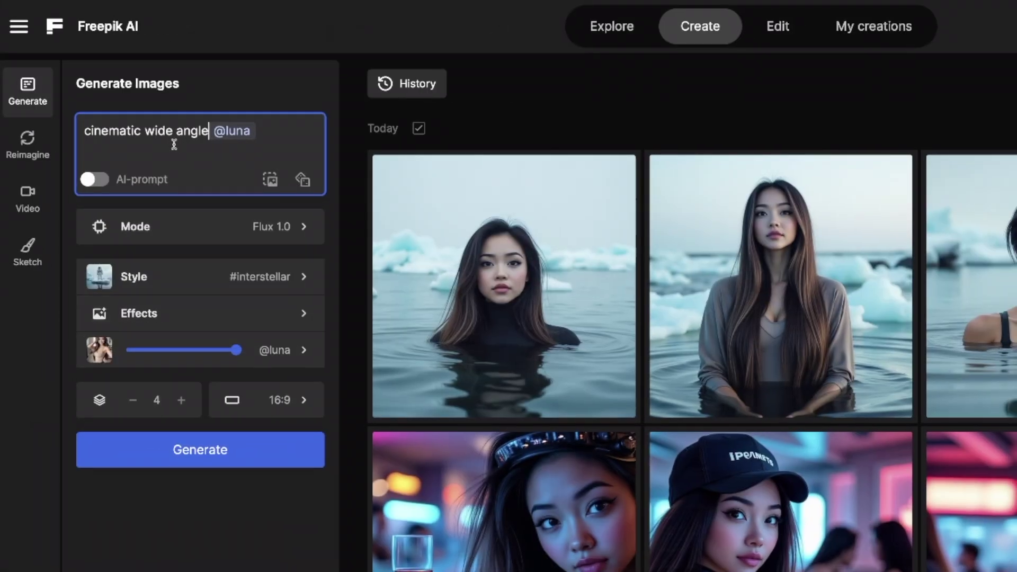
click(233, 452)
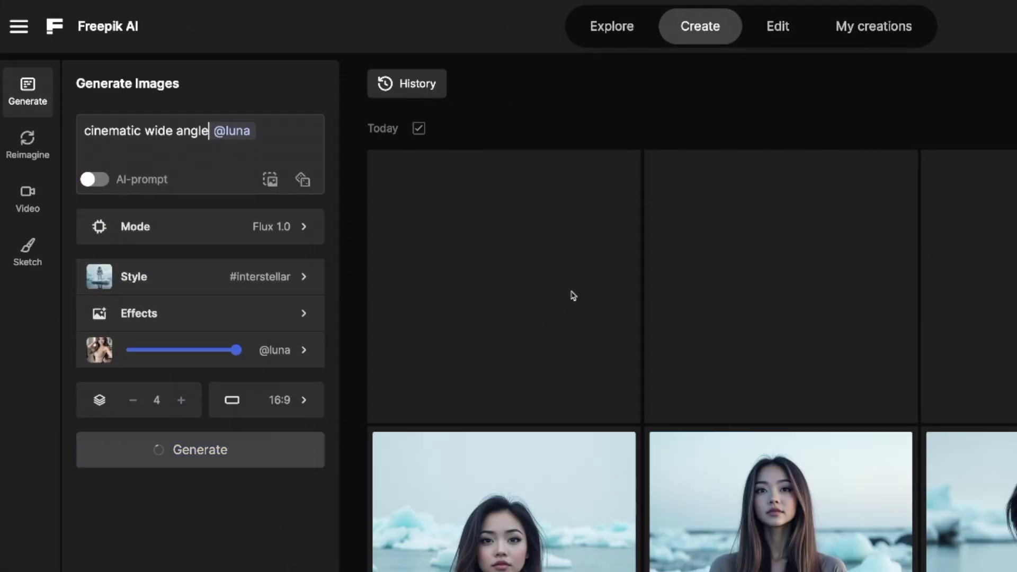
scroll(551, 439, down, 2)
click(477, 563)
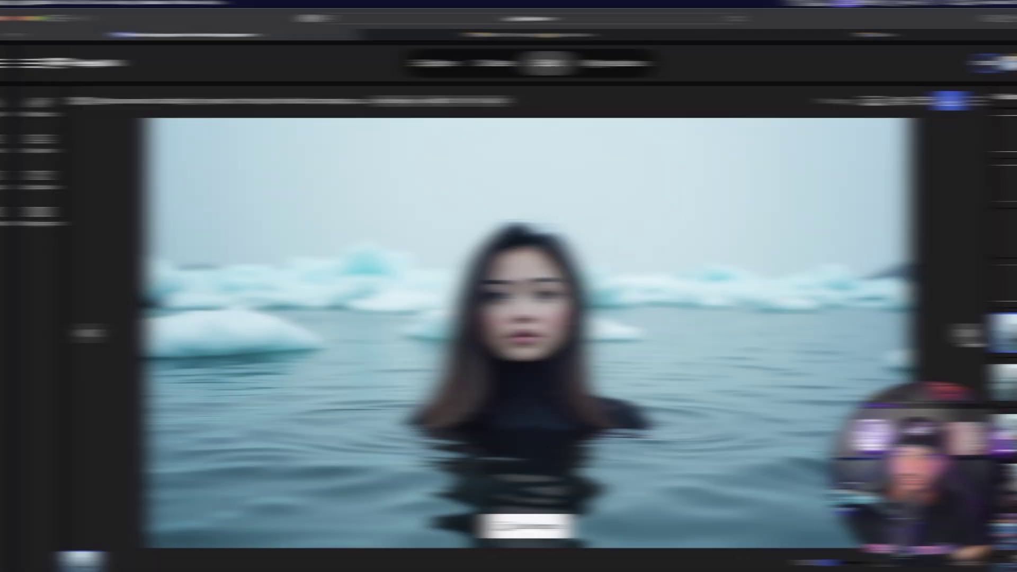
key(Right)
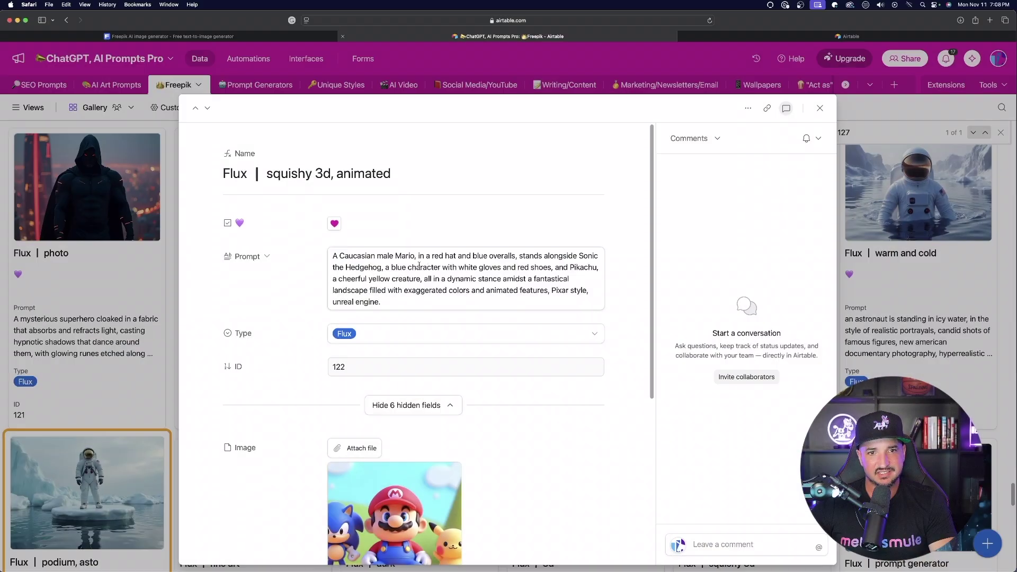
Step: Review the image and details of the "Flux | squishy 3d, animated" record in Airtable, and close the record
scroll(379, 295, down, 1)
scroll(380, 294, down, 5)
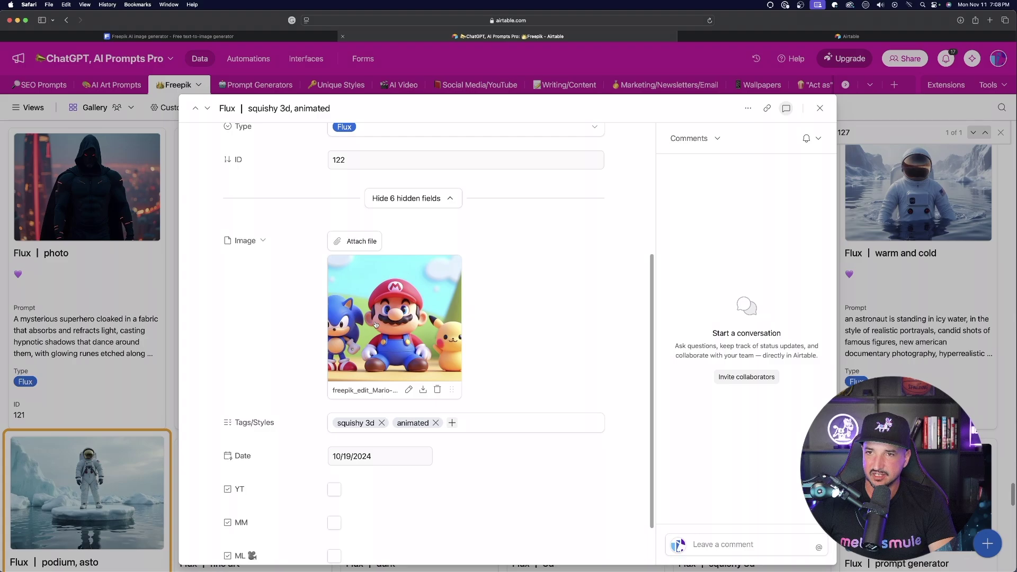
click(819, 108)
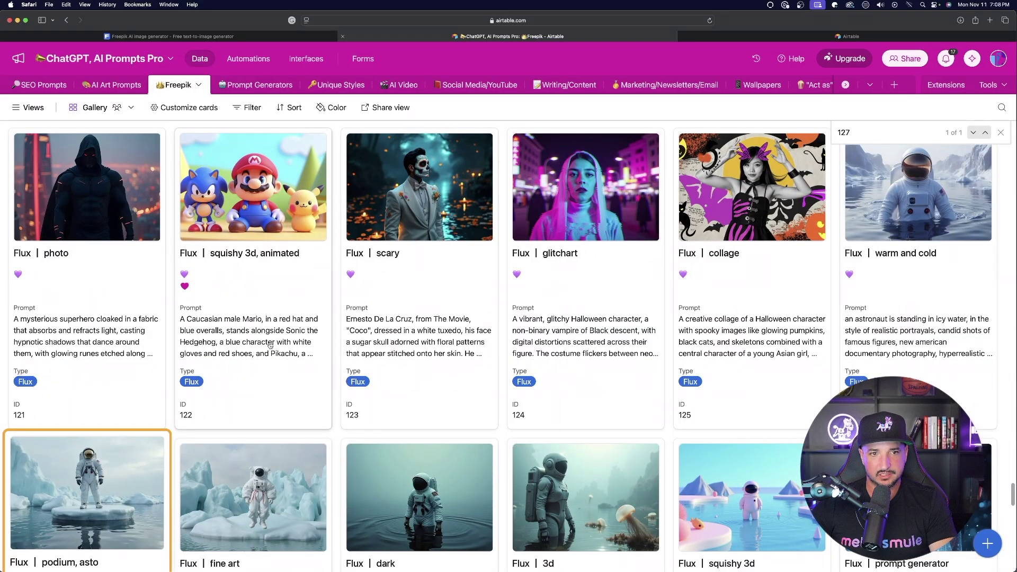
Step: Switch to Finder and look through the Animated folder for images suited to training an animated style
key(super+Tab)
scroll(523, 276, down, 2)
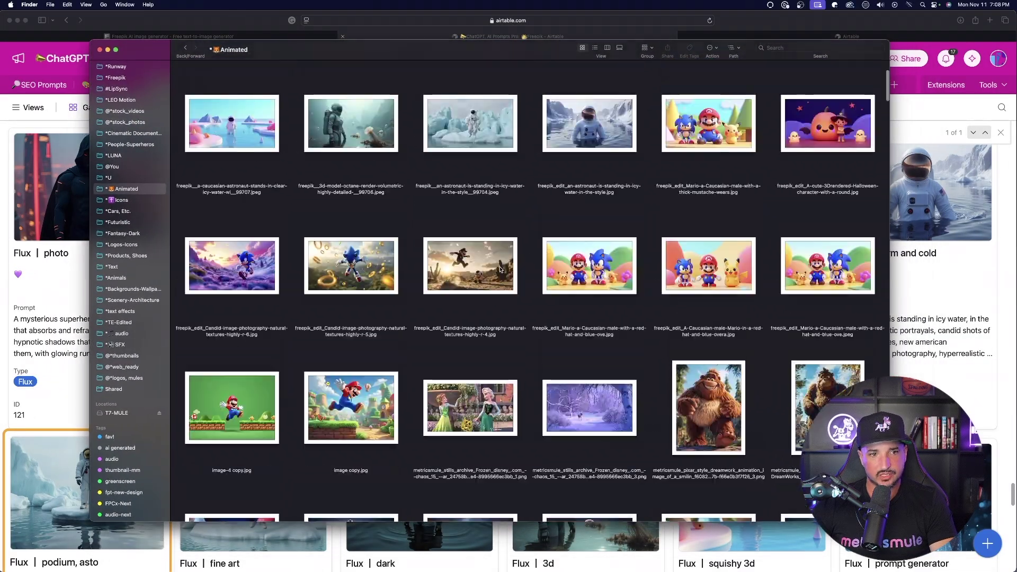
scroll(523, 276, down, 15)
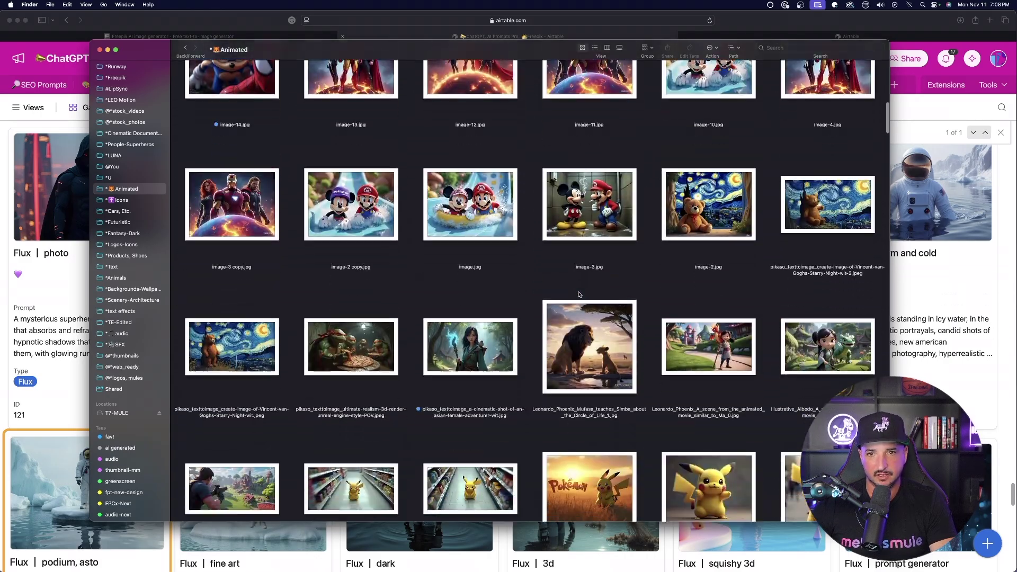
scroll(326, 63, down, 10)
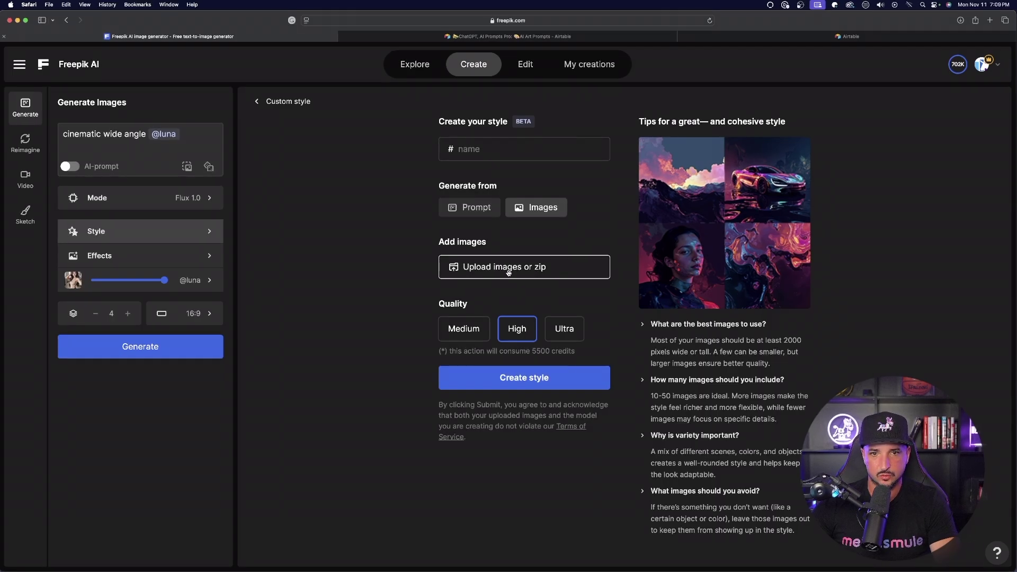
Step: Select reference images from the Animated folder to upload for the new custom style, including the Mario and Sonic images, image copy.jpg and image-3.jpg
click(509, 272)
super+click(680, 175)
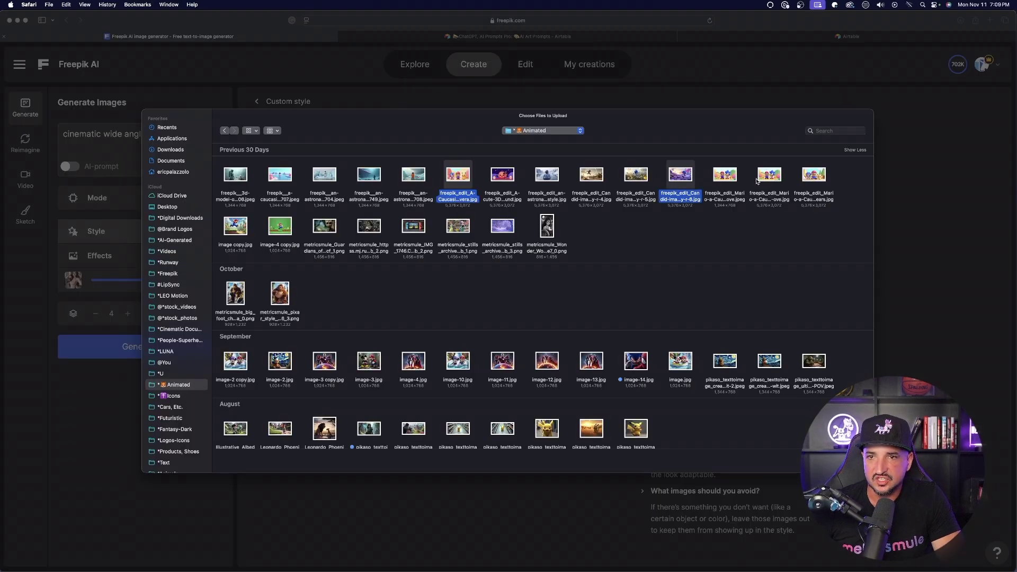
super+click(768, 175)
super+click(242, 240)
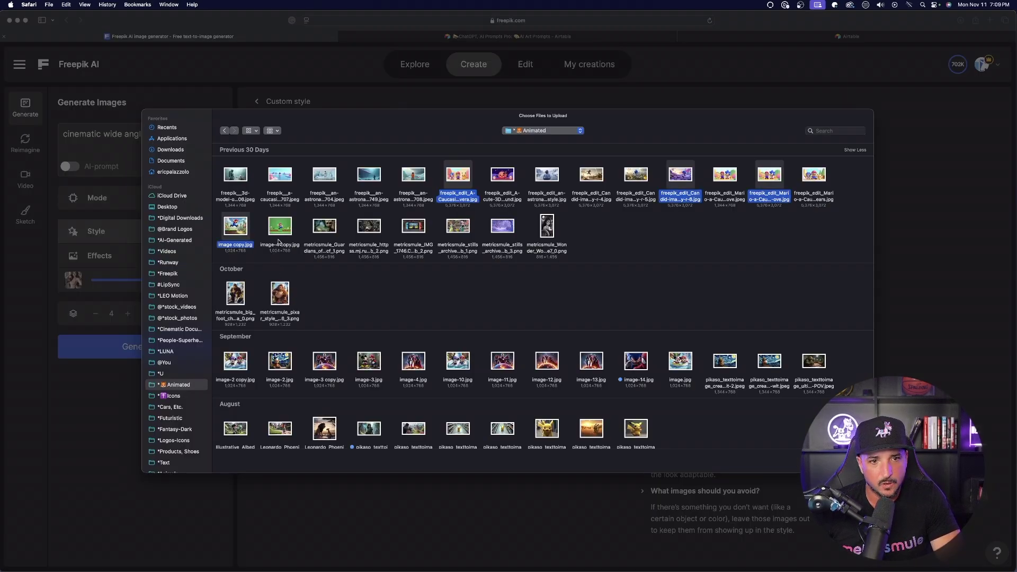
scroll(503, 233, down, 3)
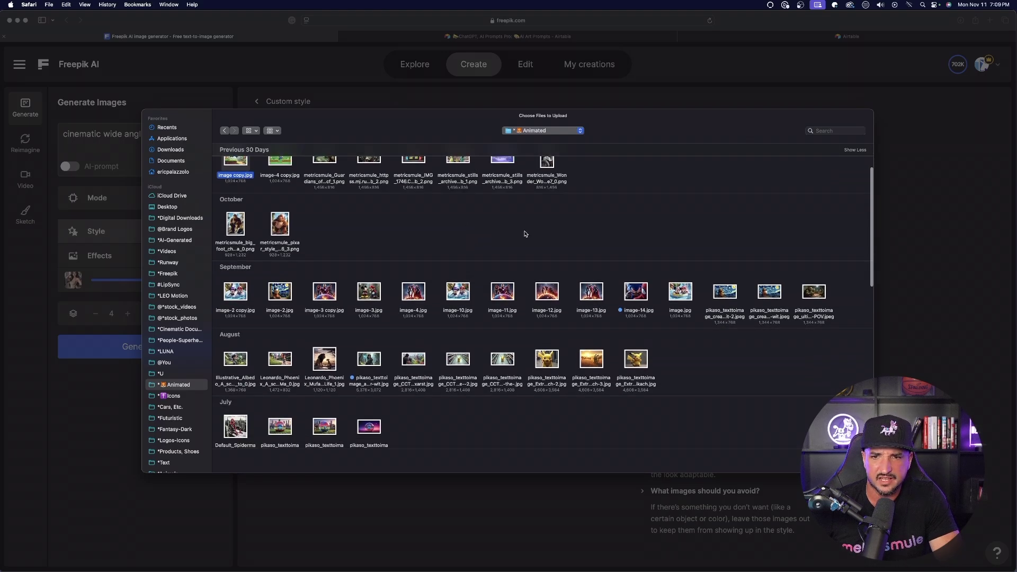
super+click(370, 293)
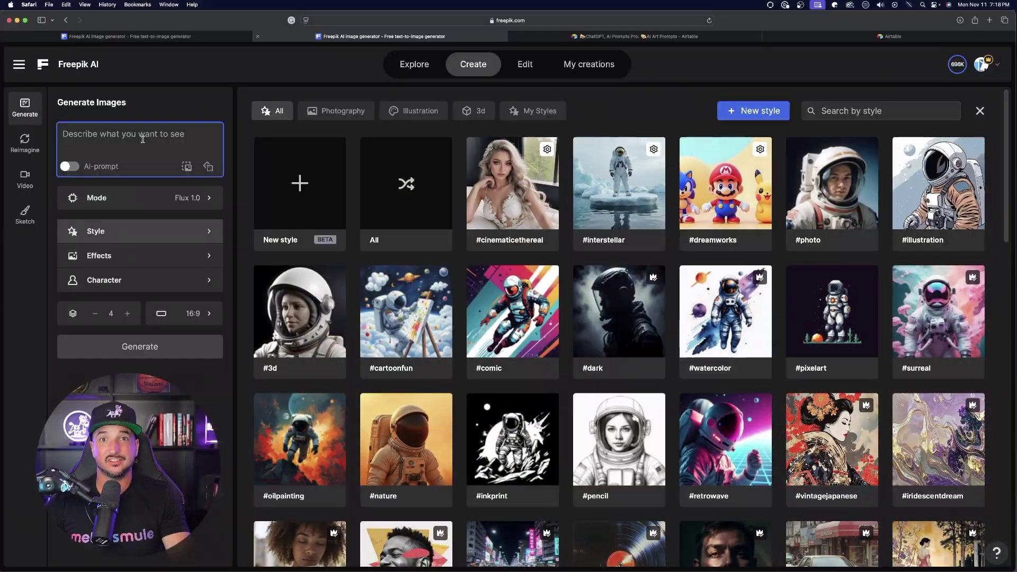
Step: Generate four 16:9 images from the prompt "panda" with the #dreamworks style in Flux 1.0 mode, and view them at full size
text(panda)
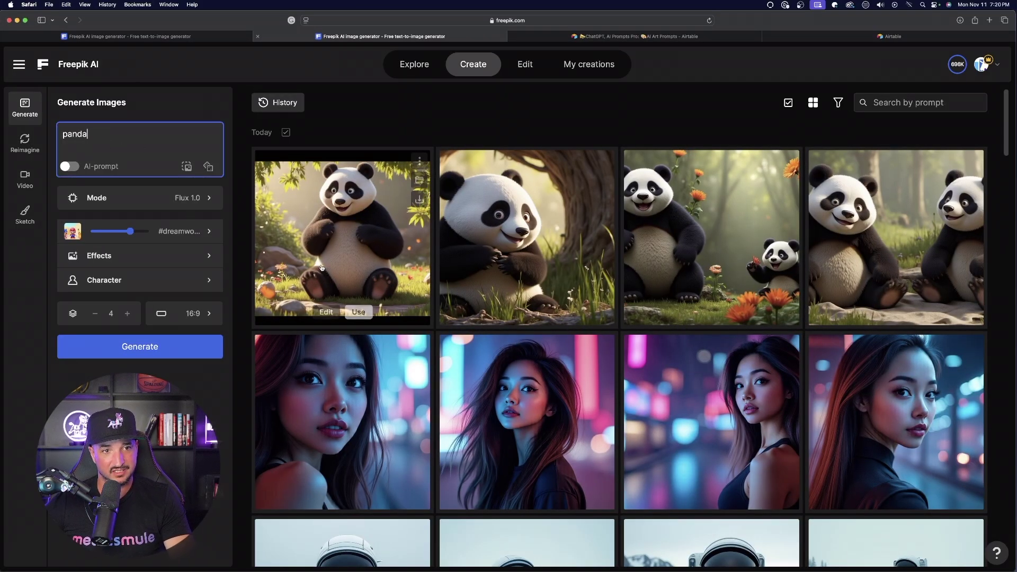
click(325, 312)
click(937, 330)
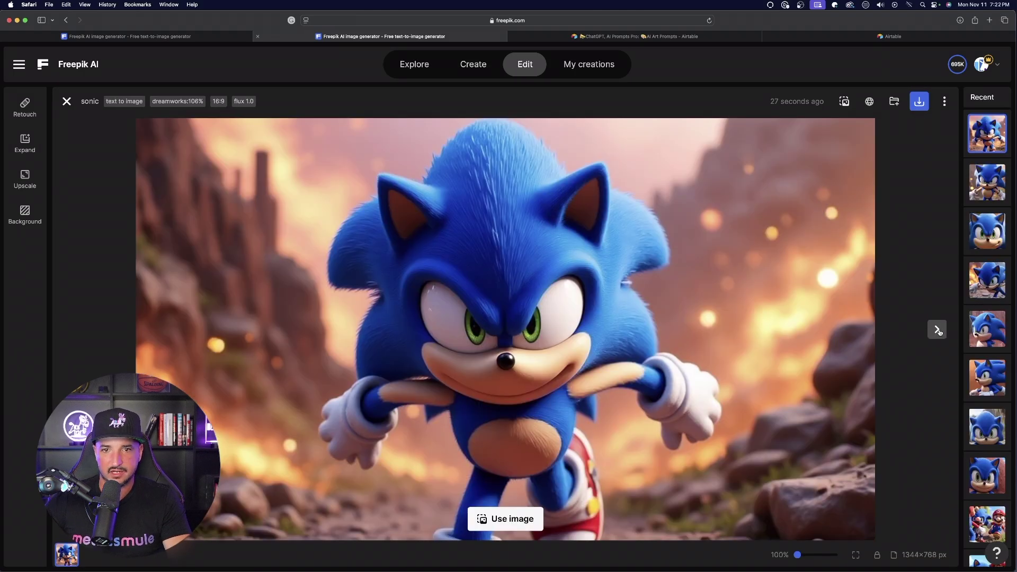
Step: Review the generated "sonic" images in the #dreamworks style at full size, one after another
click(938, 330)
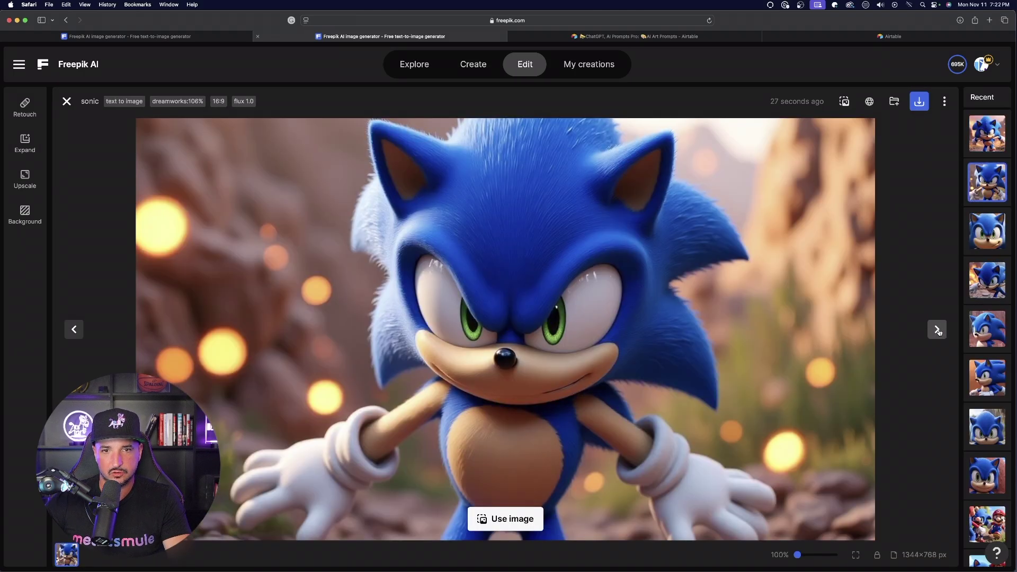
click(938, 330)
click(937, 330)
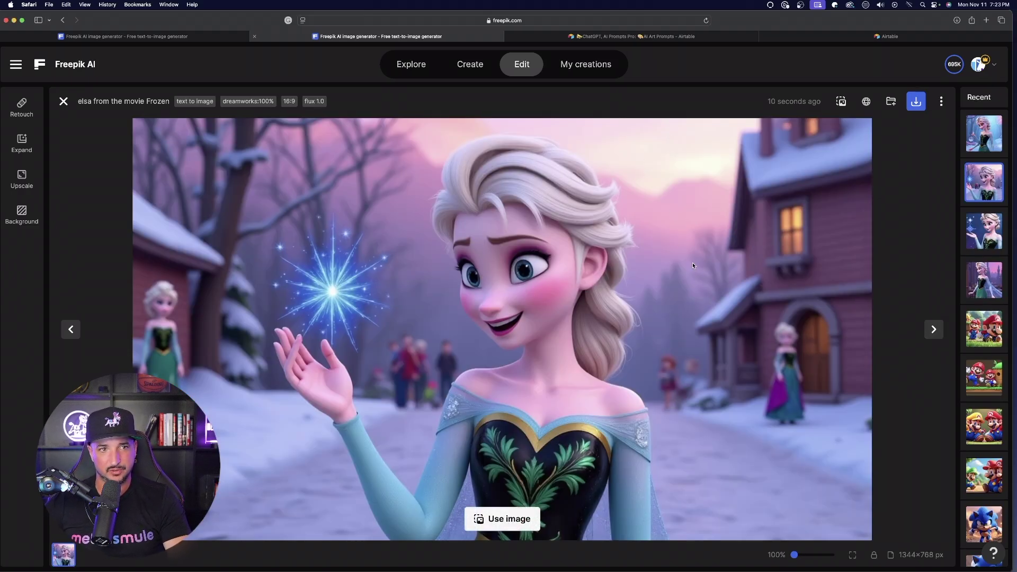
Step: Review the generated "elsa from the movie Frozen" images in the #dreamworks style at full size
click(936, 326)
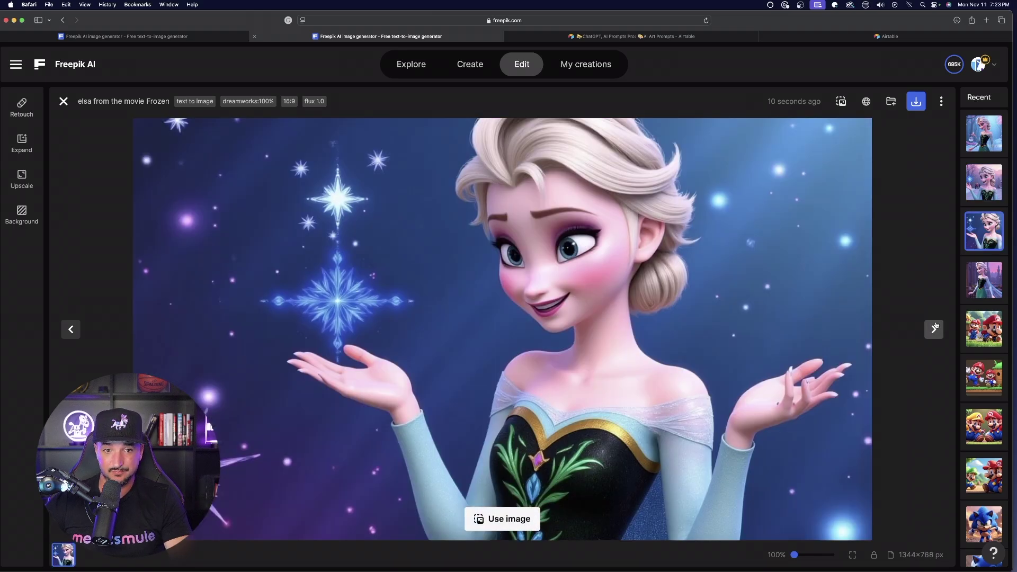
click(935, 327)
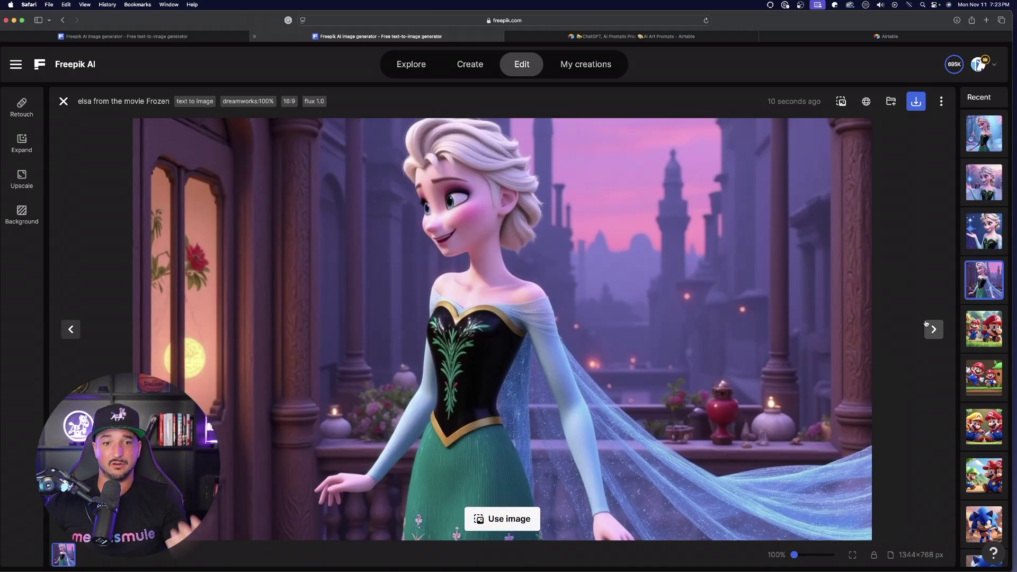
click(70, 329)
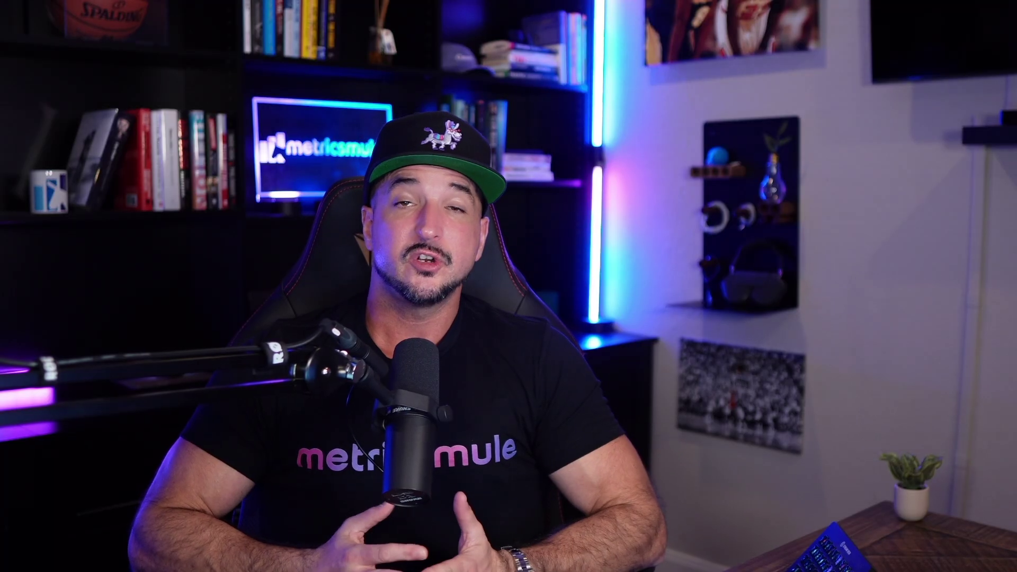